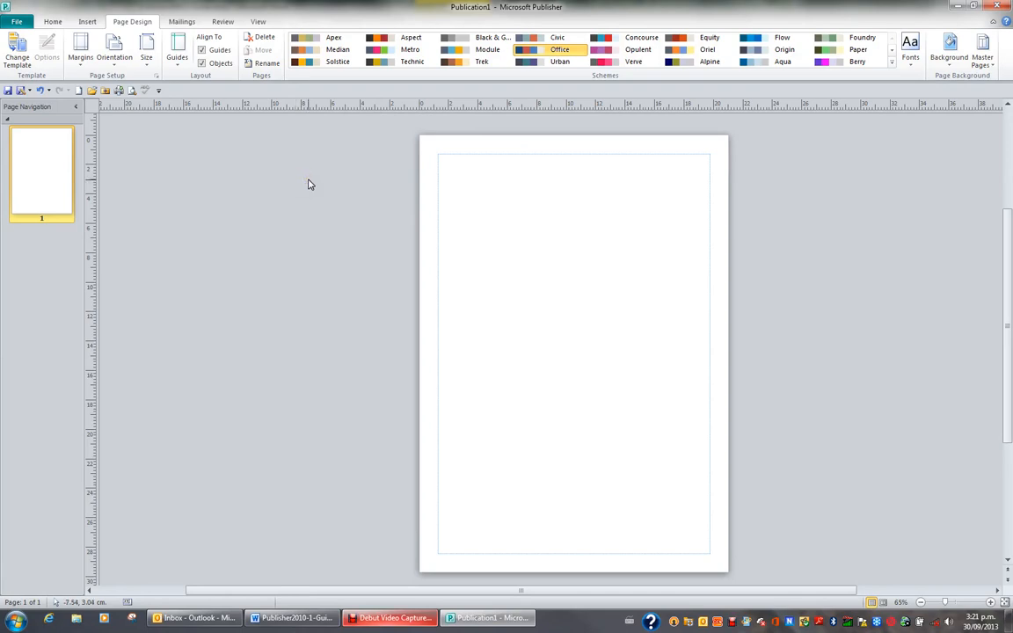
Hide the rulers and show them again.
click(307, 182)
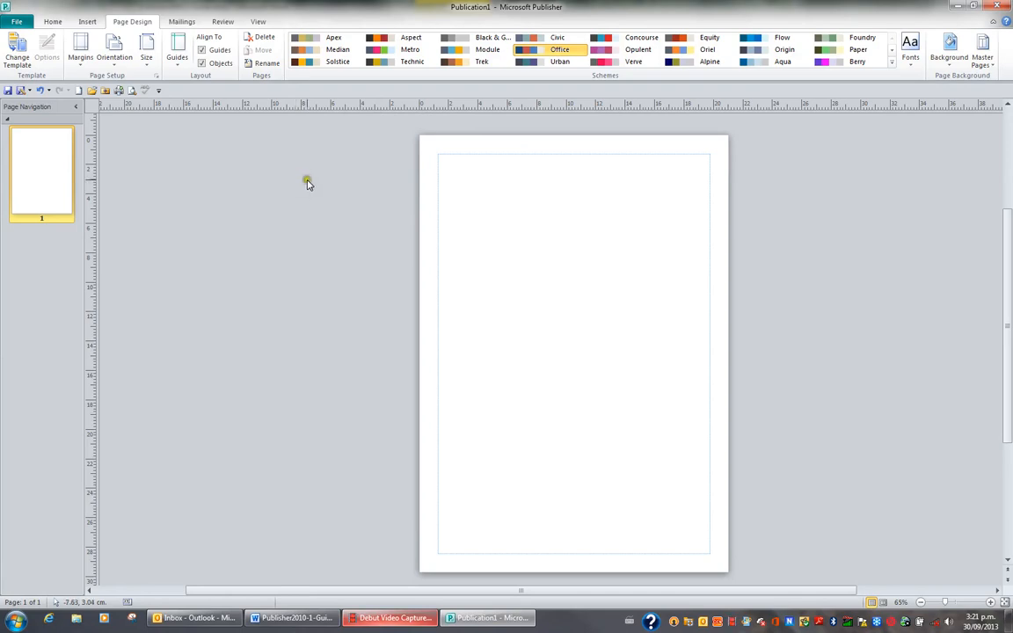
click(258, 21)
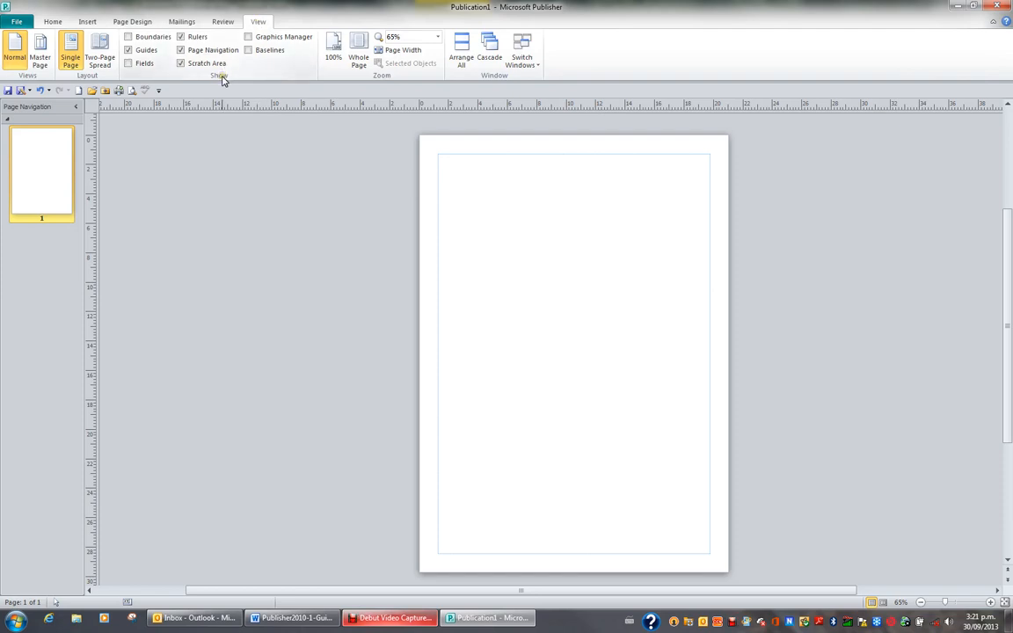
click(182, 37)
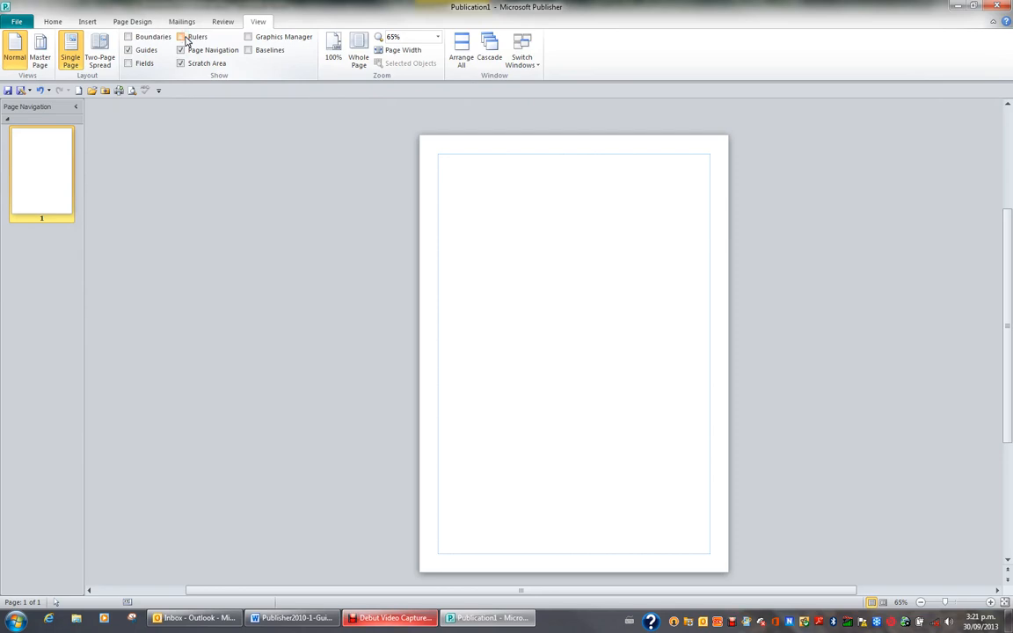
click(182, 37)
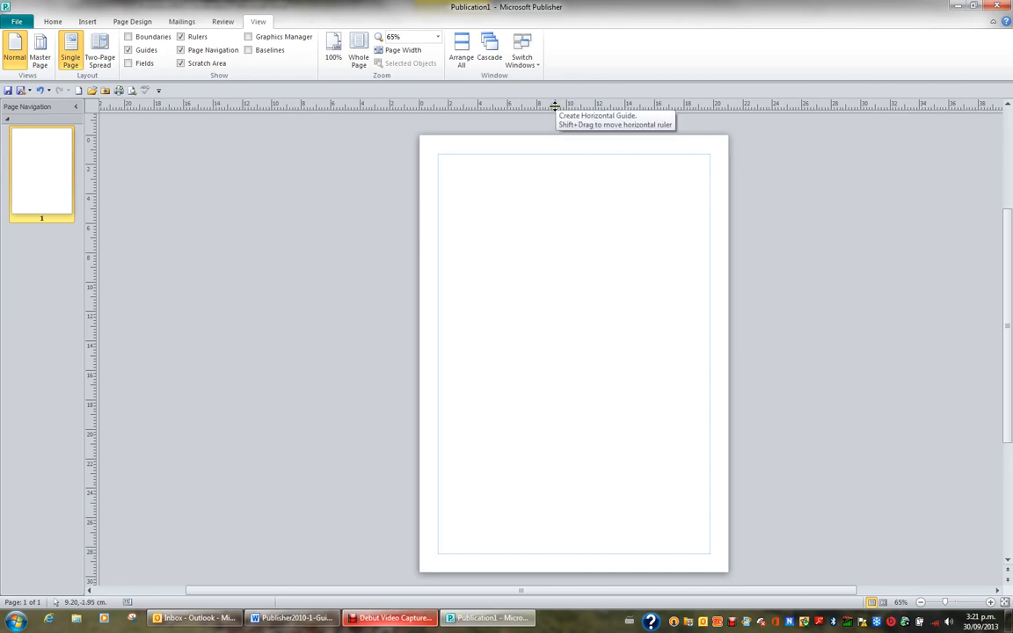
Move the horizontal and vertical rulers onto the middle of the page and return both to their original places.
drag(555, 106, 546, 335)
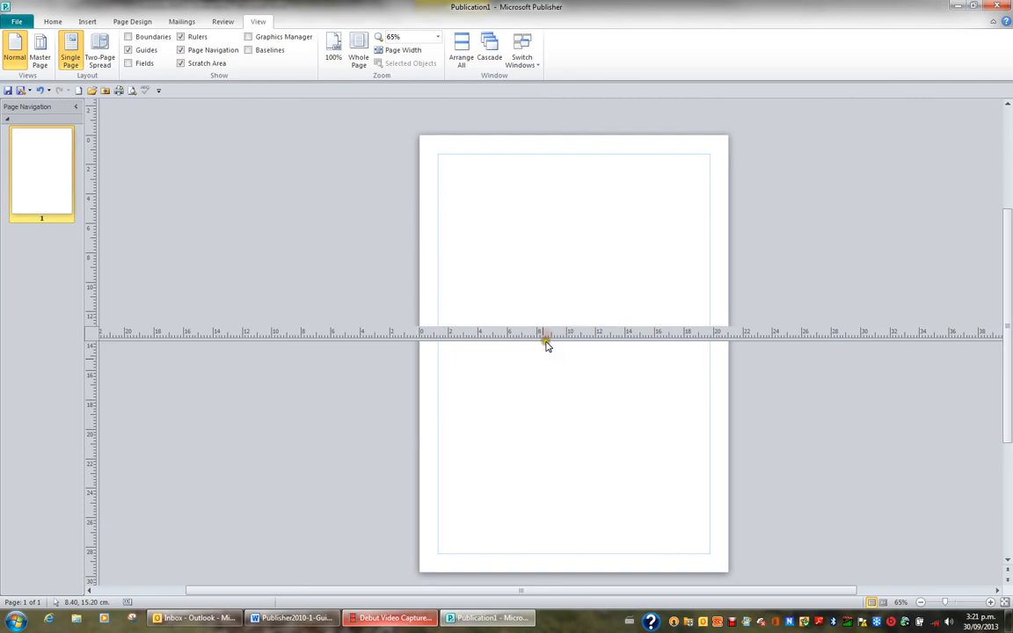
click(513, 377)
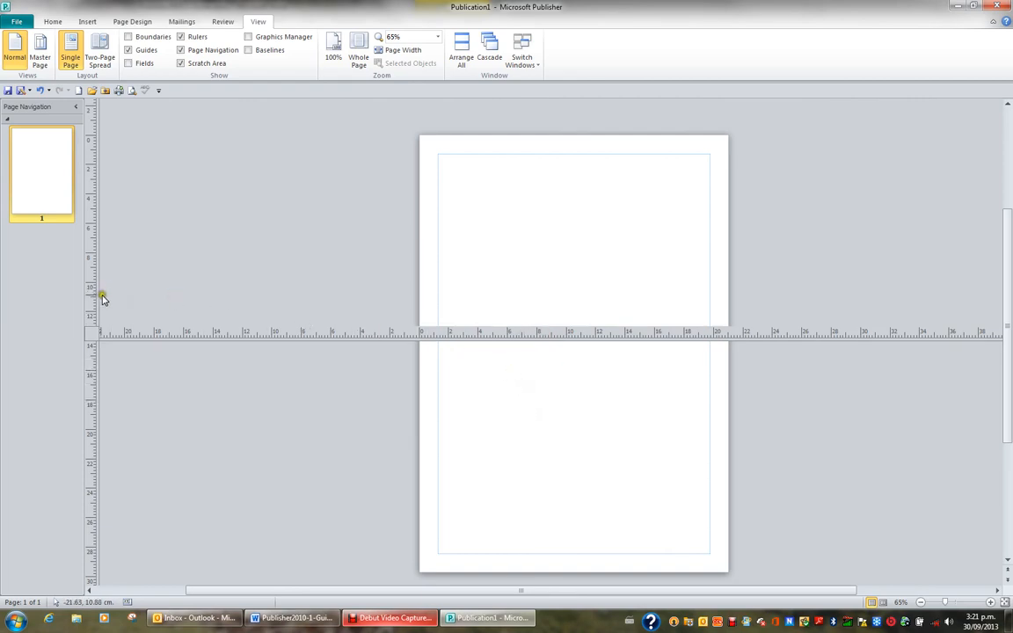
drag(88, 297, 531, 297)
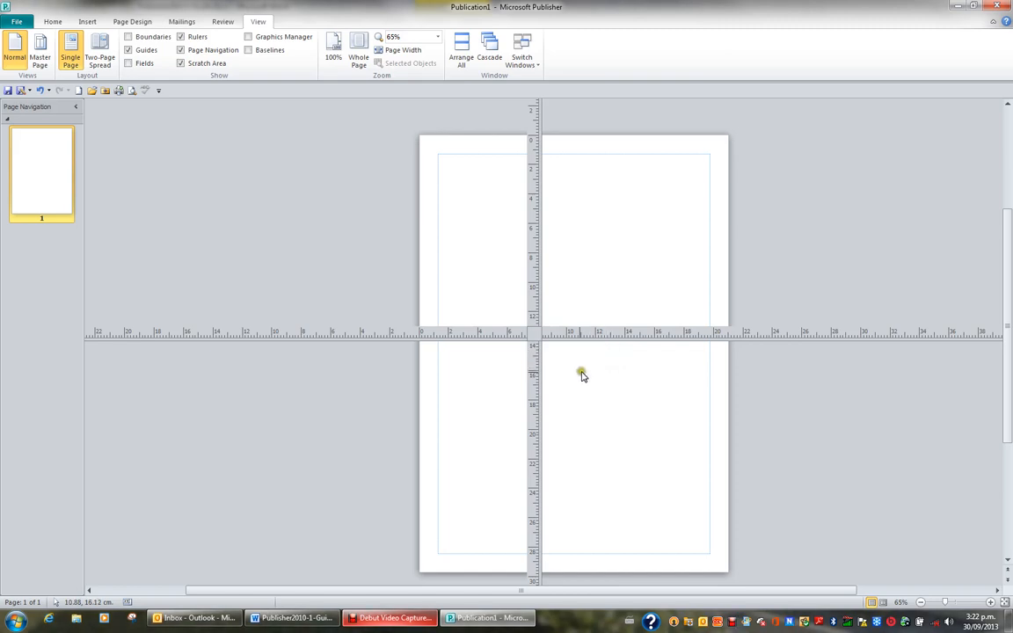
drag(537, 377, 79, 327)
drag(170, 335, 165, 100)
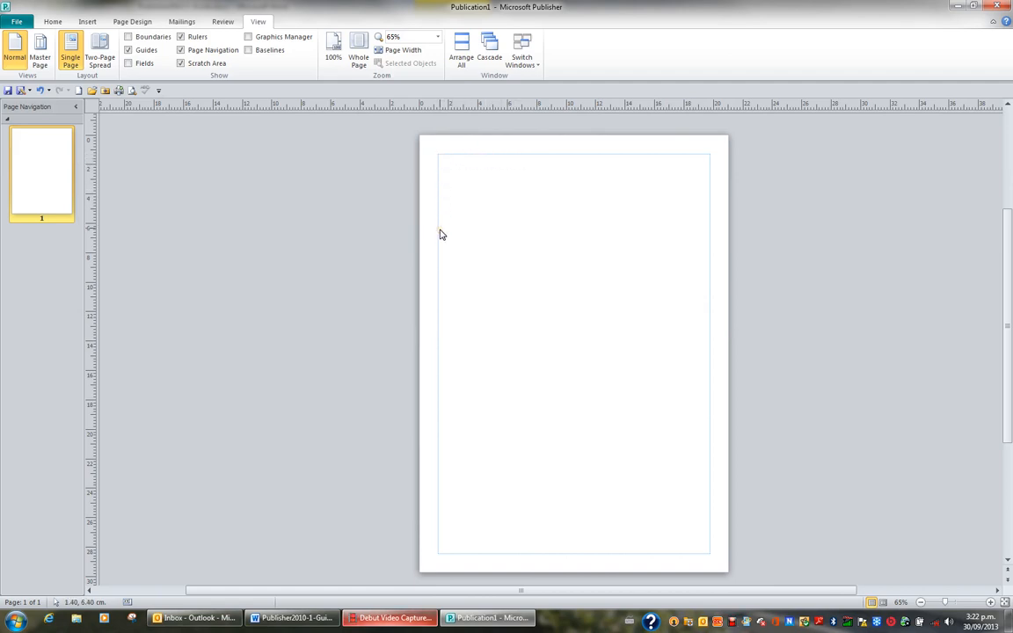
Hide the page's margin guides and show them again.
click(439, 173)
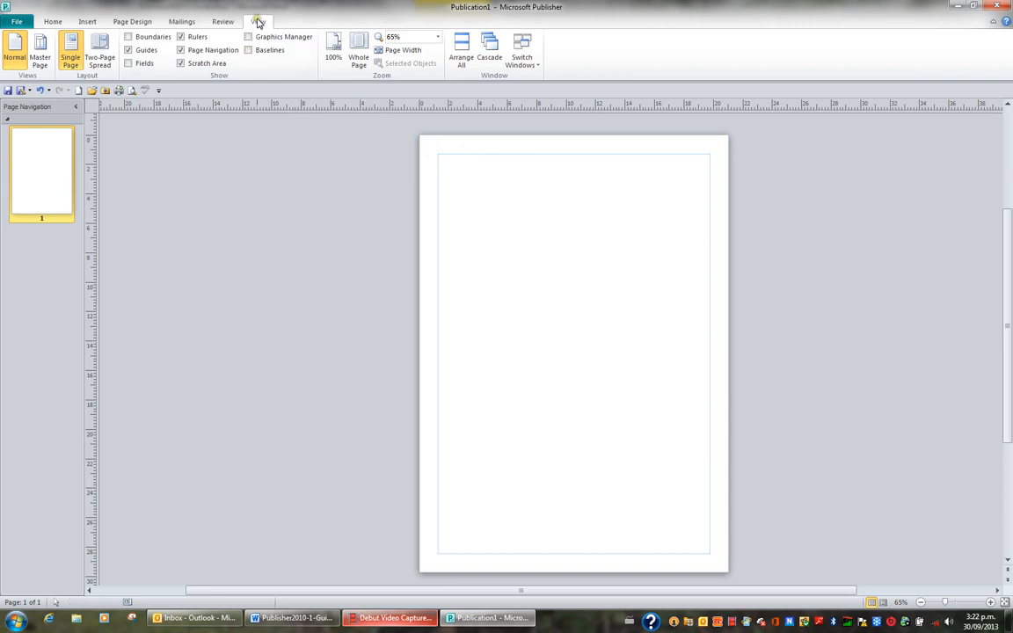
click(146, 54)
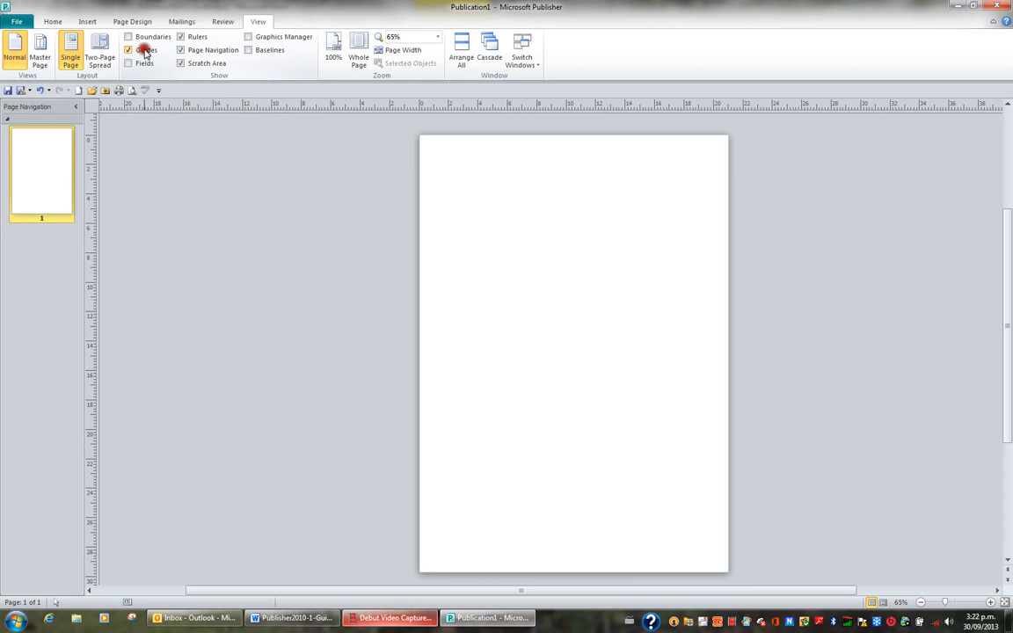
click(146, 51)
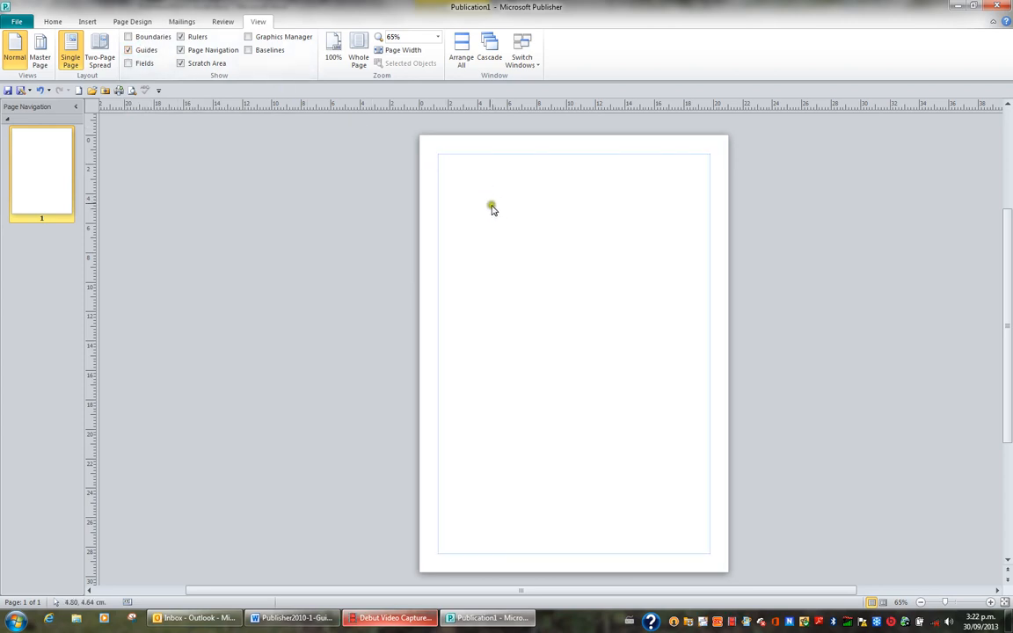
click(472, 154)
Add three horizontal ruler guides across the page at about 9, 17 and 24 cm from its upper edge.
drag(529, 104, 530, 266)
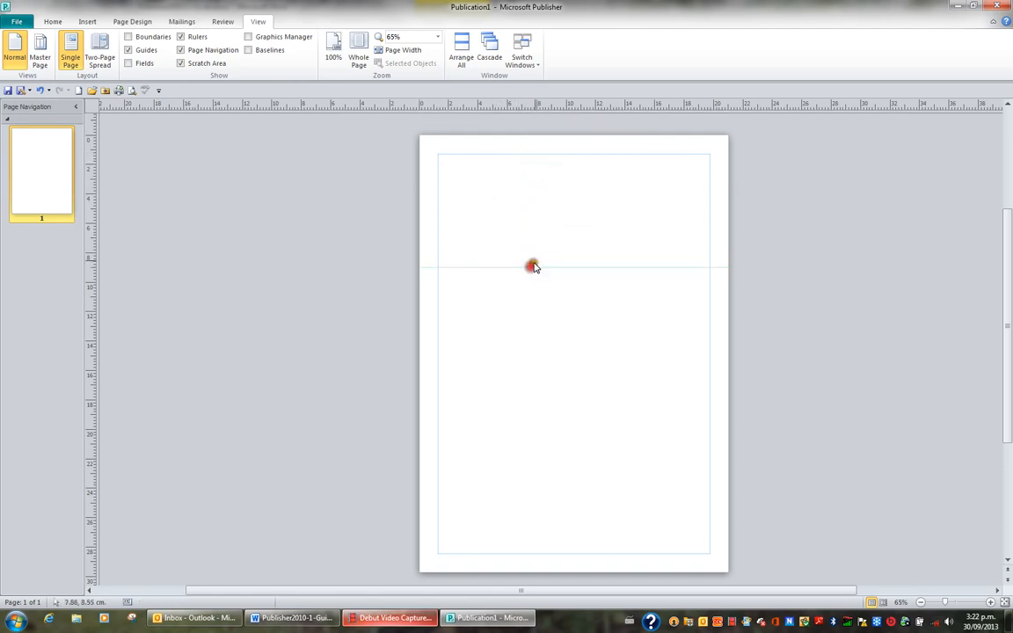
drag(538, 104, 549, 384)
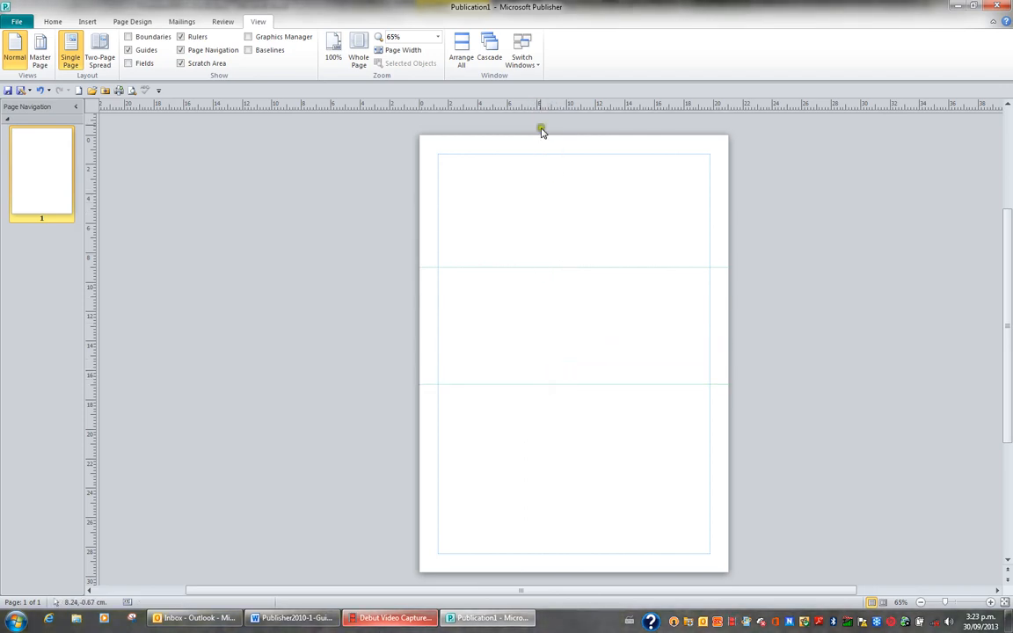
drag(541, 104, 541, 485)
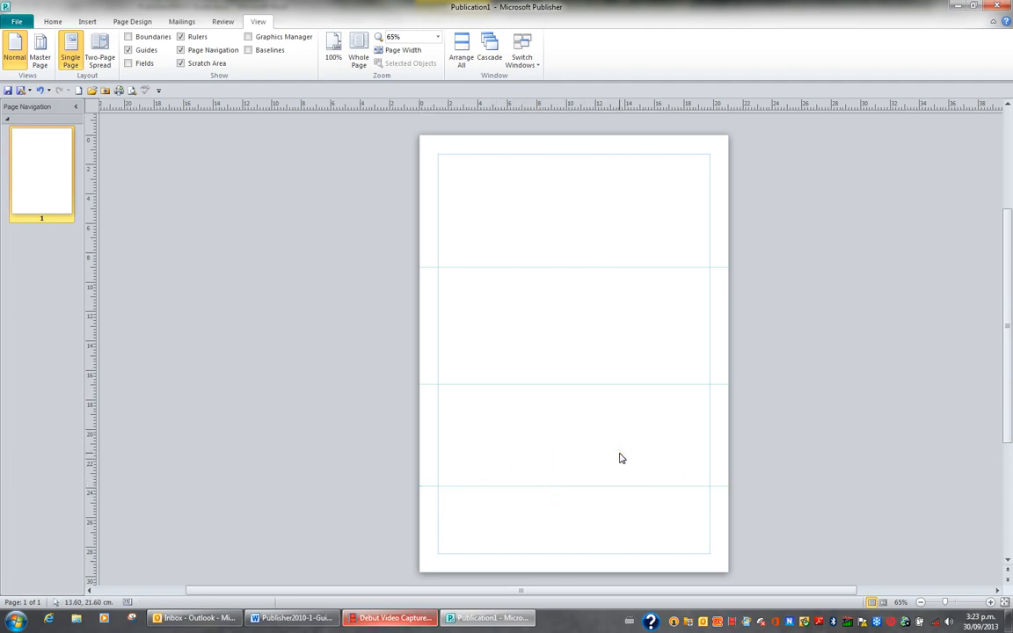
Add two vertical ruler guides at about 7 cm and 14.5 cm from the page's left edge.
drag(93, 295, 525, 244)
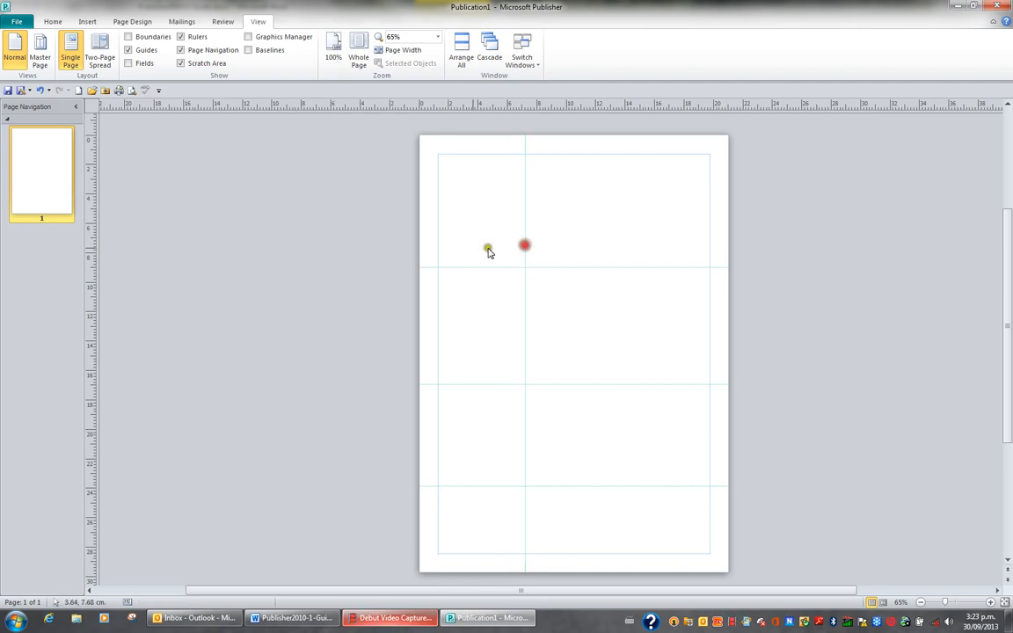
drag(92, 253, 633, 242)
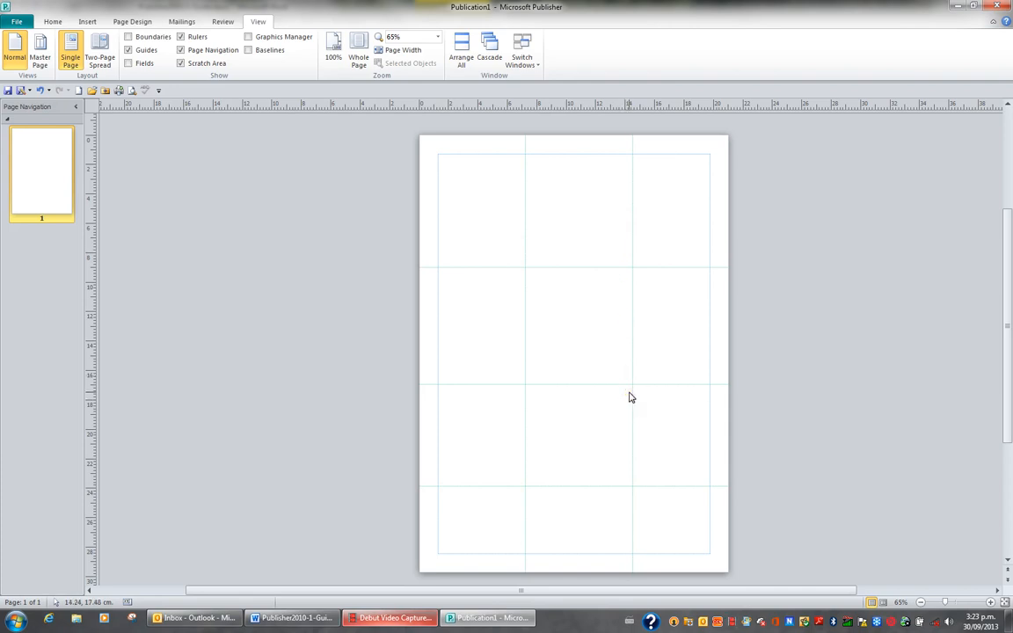
click(585, 360)
Remove both vertical guides and the uppermost horizontal guide by moving them back onto the rulers.
drag(528, 350, 77, 339)
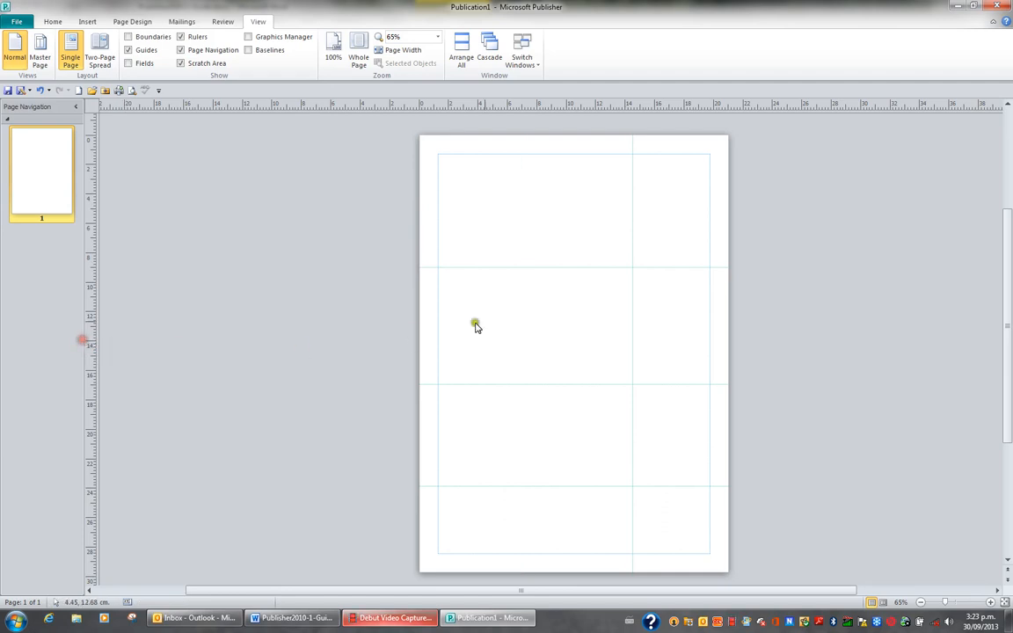
drag(633, 315, 93, 306)
drag(463, 265, 479, 107)
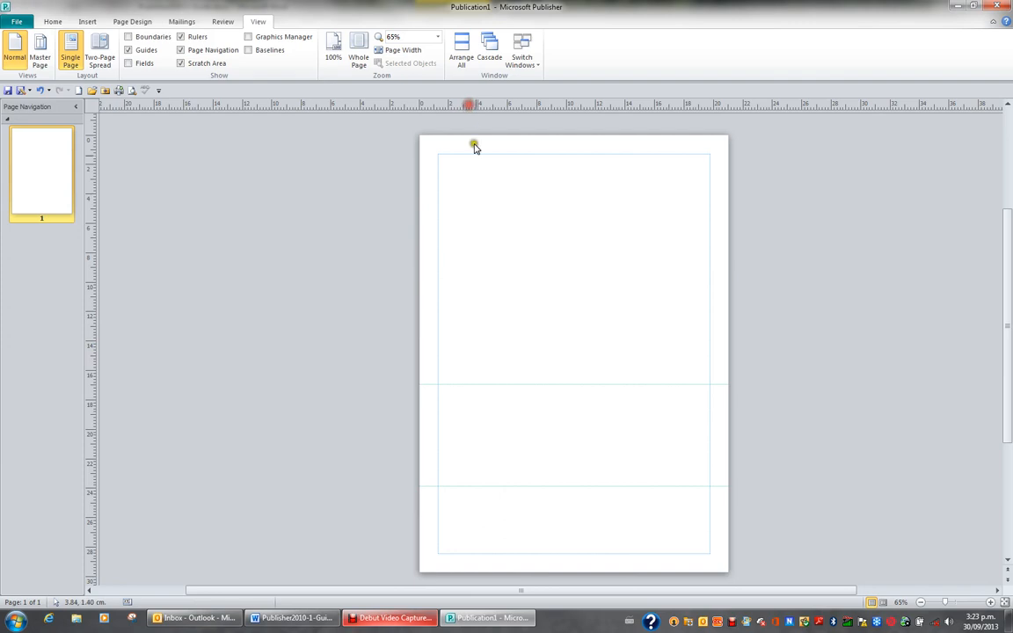
Delete the two remaining horizontal guides on the page with the Delete Guide command.
right_click(491, 384)
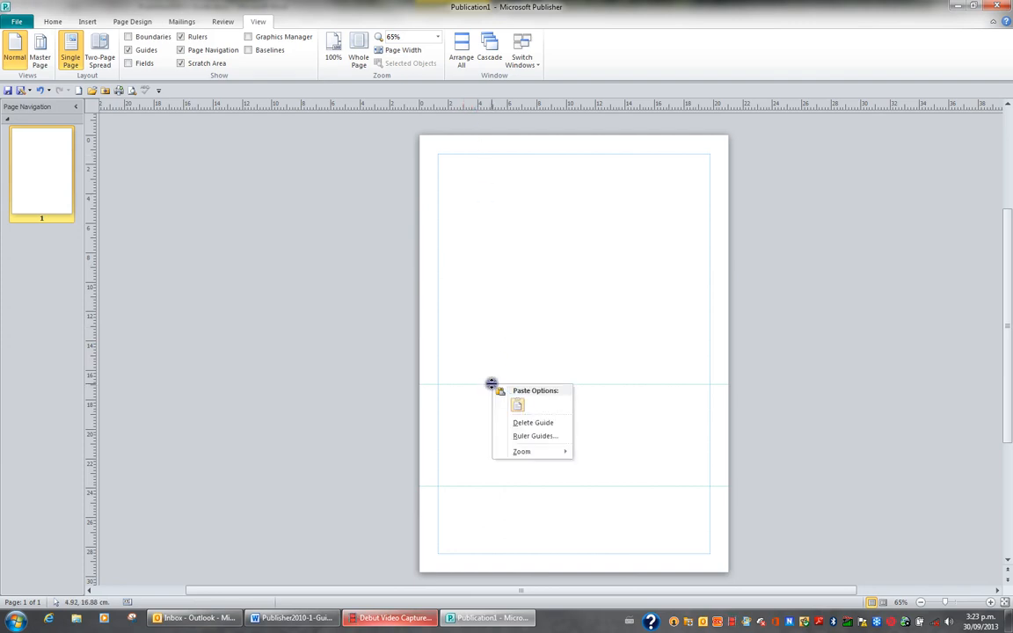
click(523, 423)
right_click(502, 486)
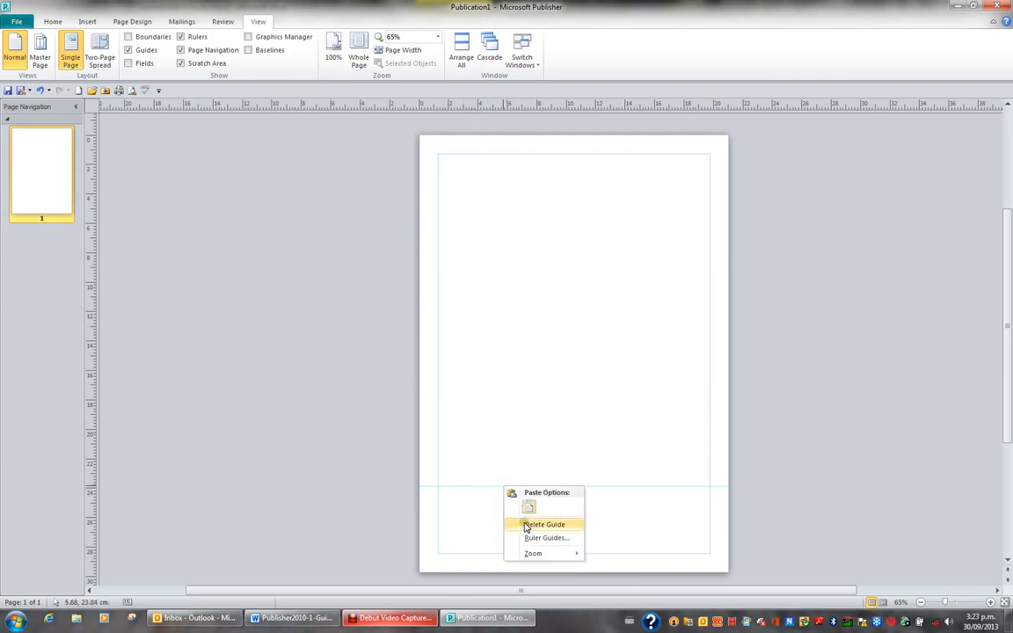
click(522, 525)
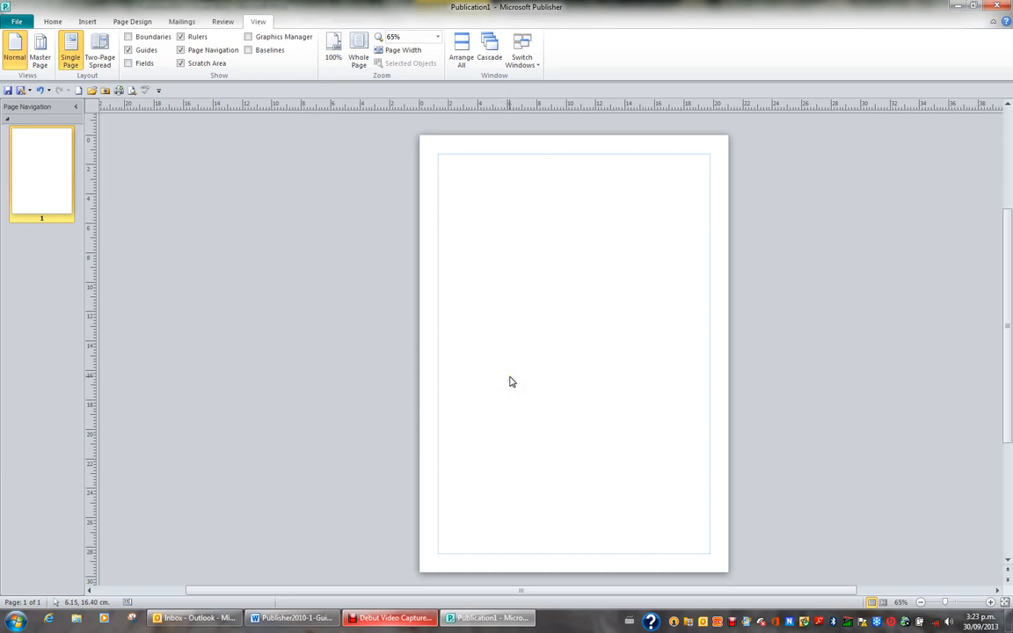
Apply the Narrow margin preset (0.64 cm on all sides) to the page.
click(132, 22)
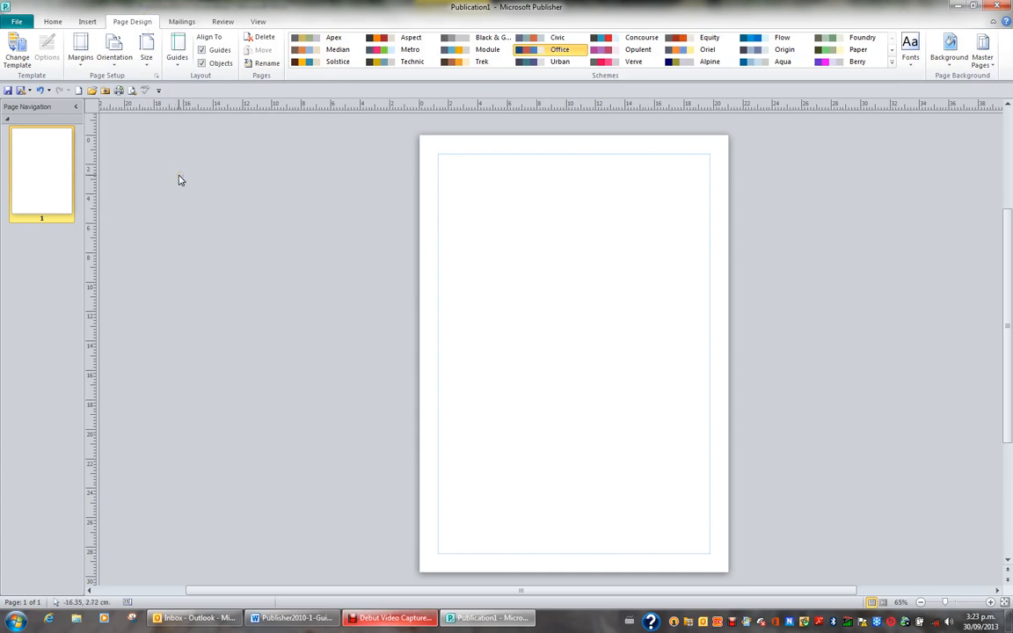
click(344, 255)
click(81, 60)
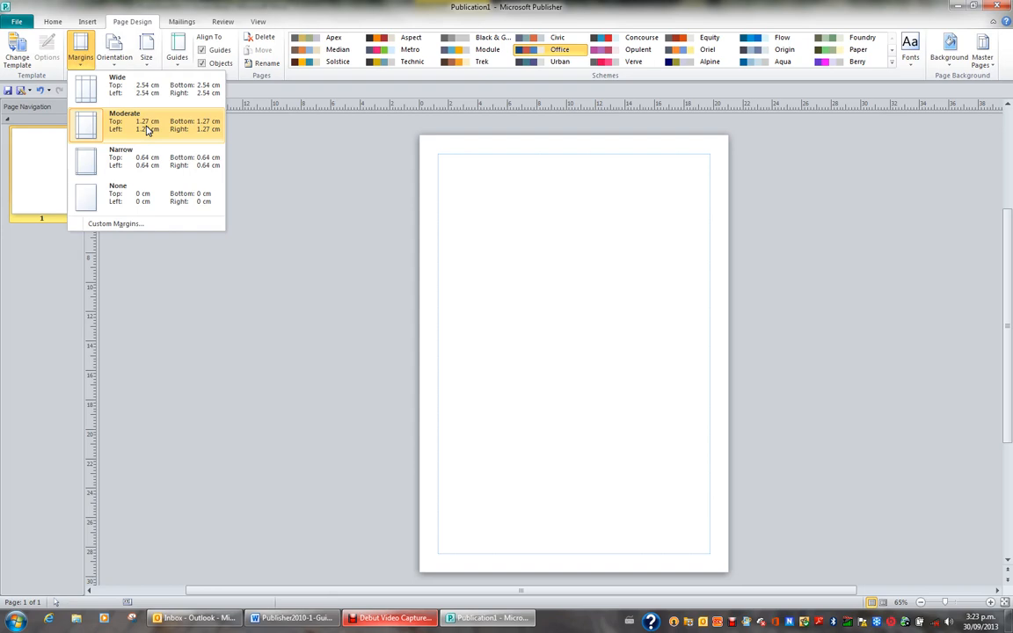
click(163, 167)
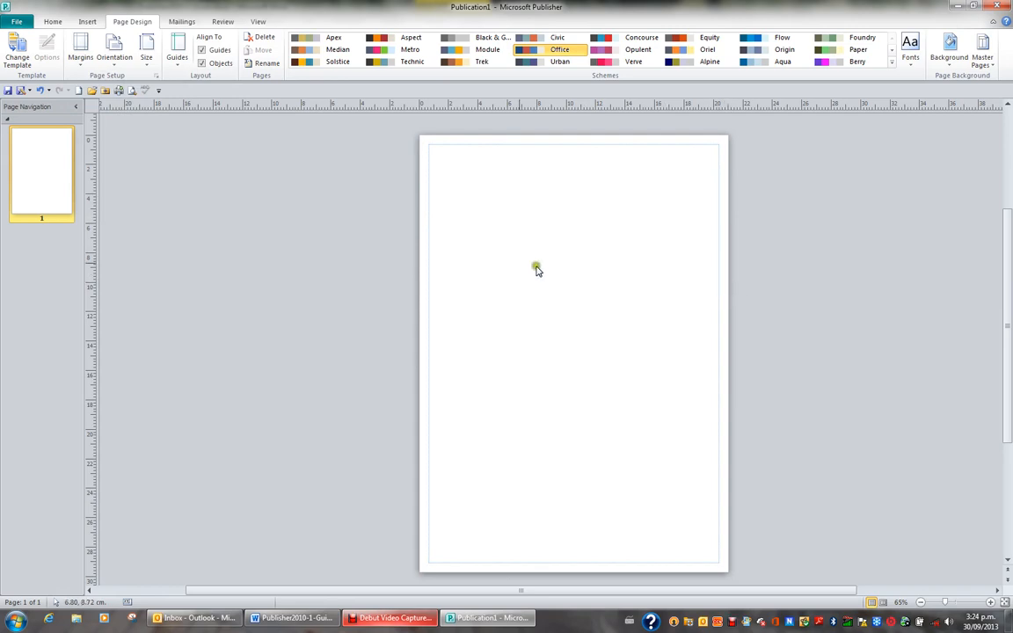
Apply the Wide margin preset of 2.54 cm and switch the page back to the Moderate preset of 1.27 cm.
click(78, 54)
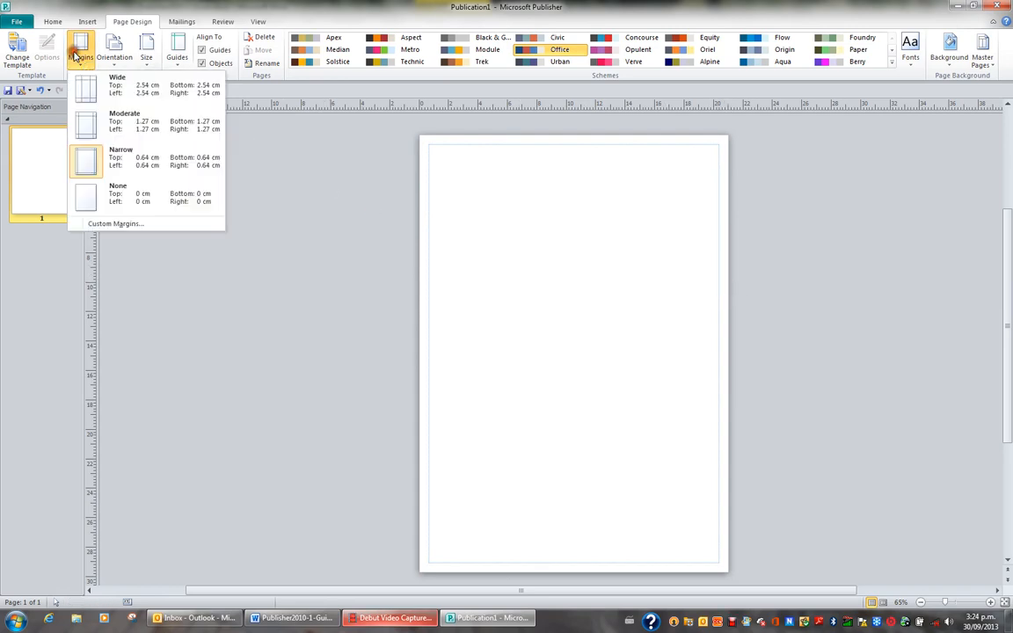
click(97, 91)
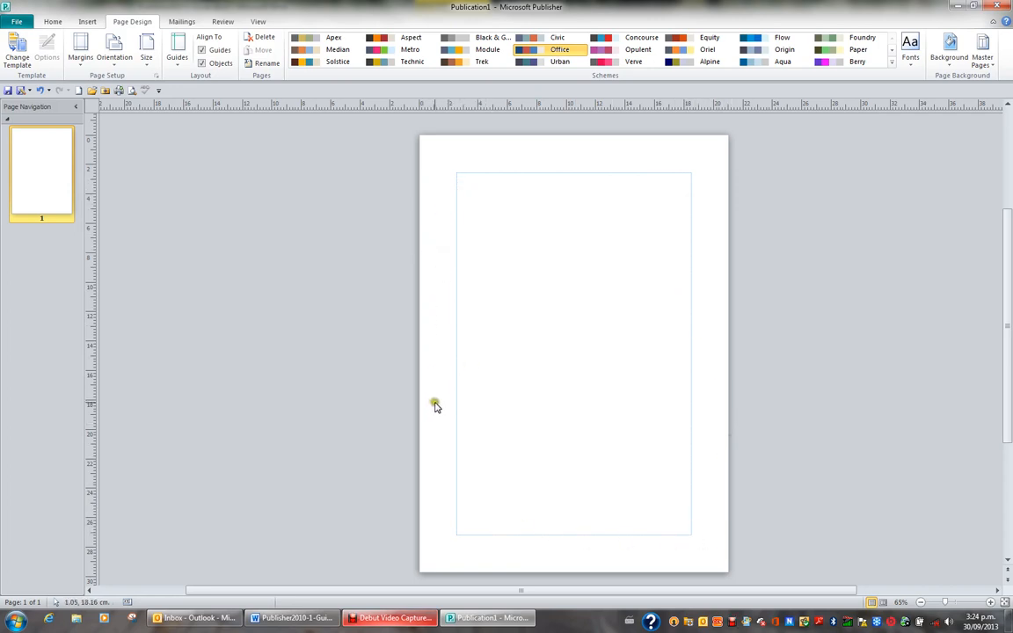
click(80, 60)
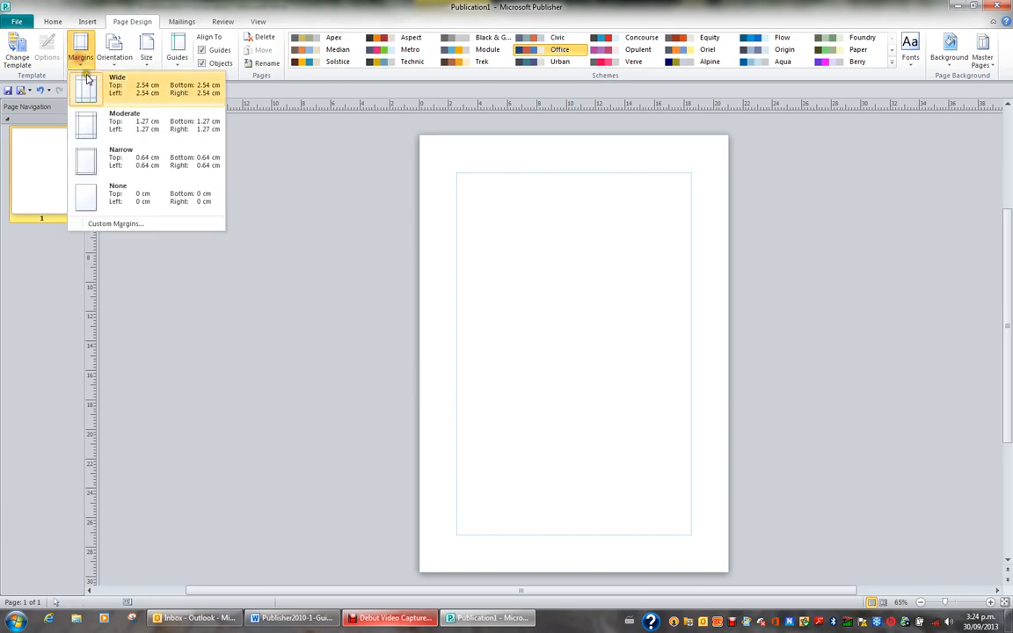
click(120, 129)
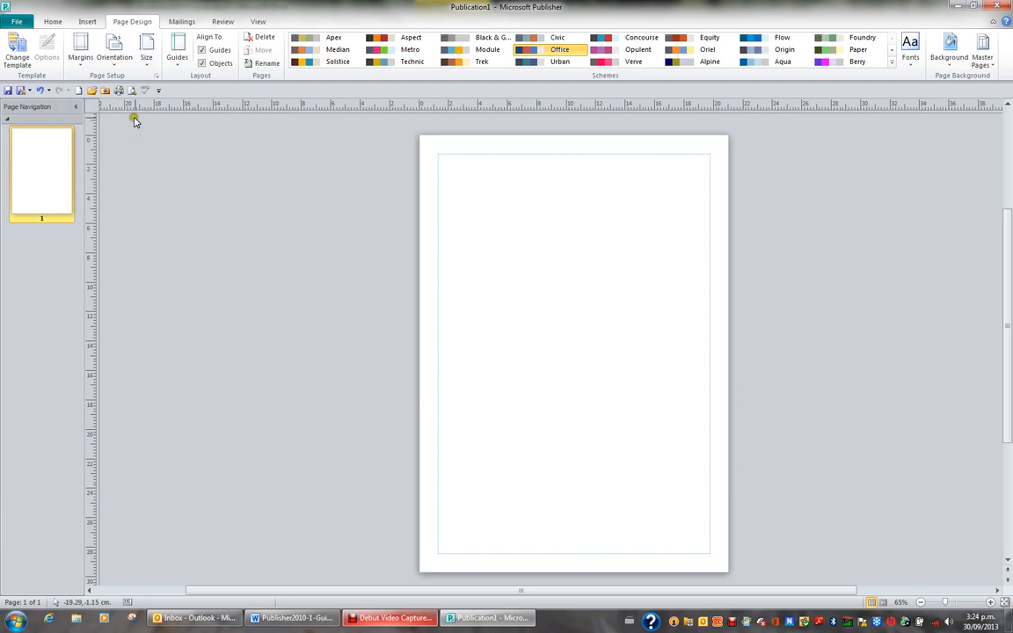
Set custom margin guides of 1 cm for the left, right, top and bottom of the page.
click(81, 59)
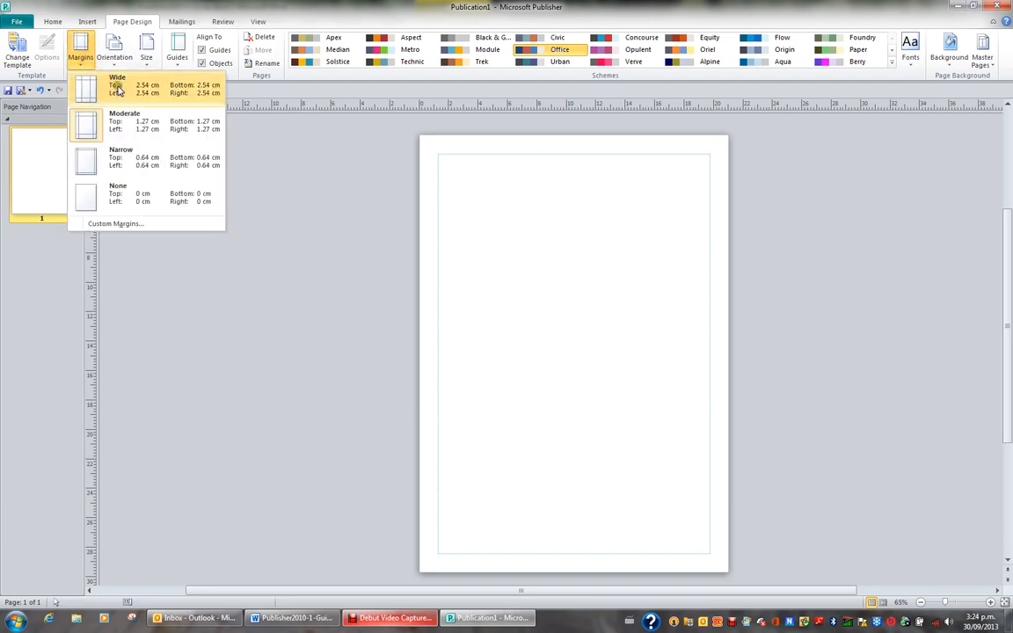
click(127, 225)
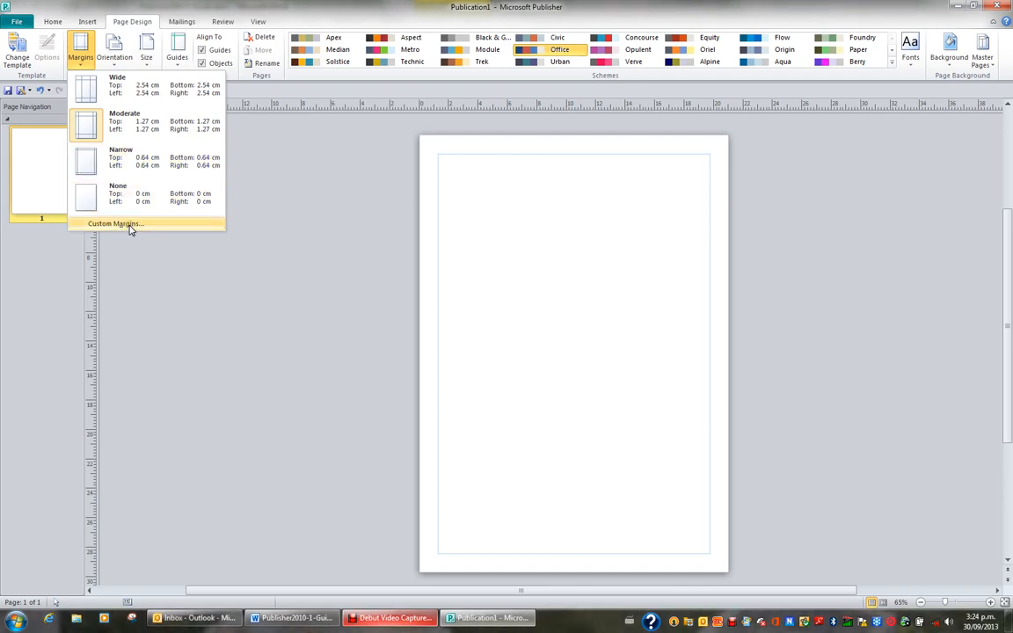
click(129, 227)
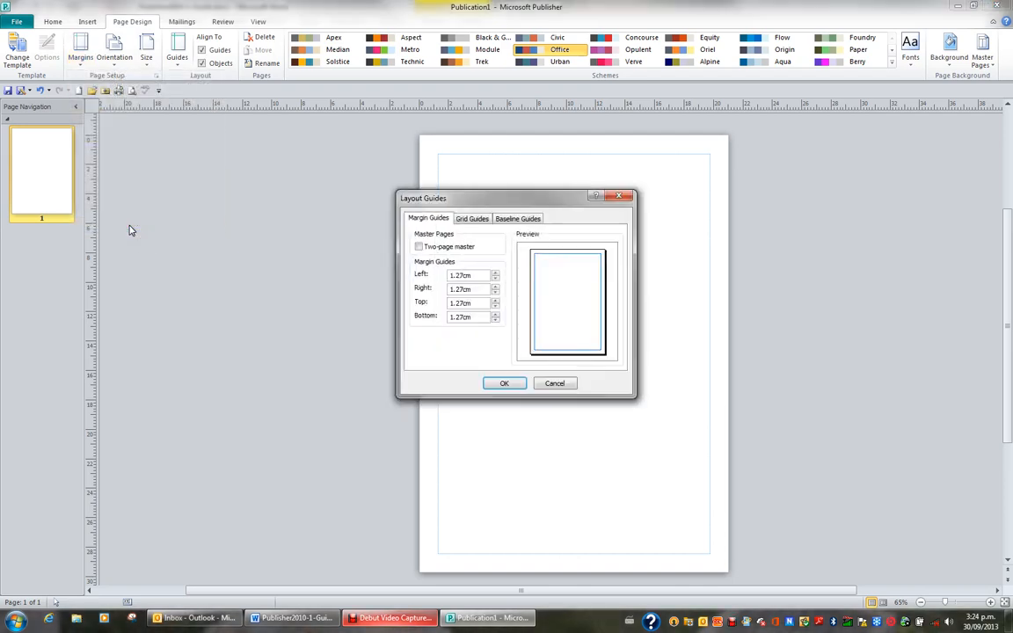
drag(481, 275, 409, 274)
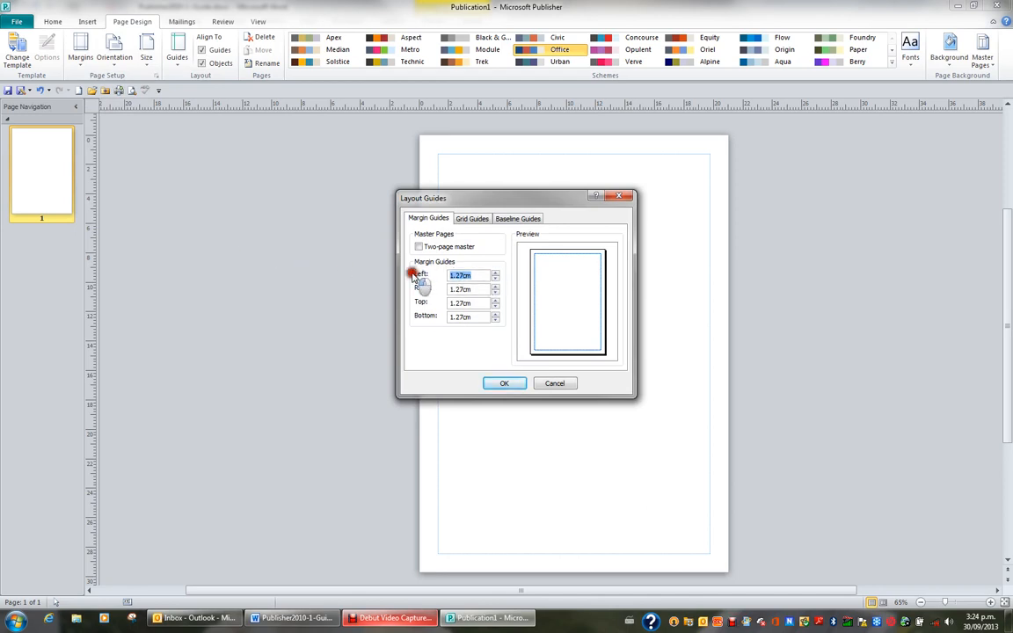
text(1cm)
key(Tab)
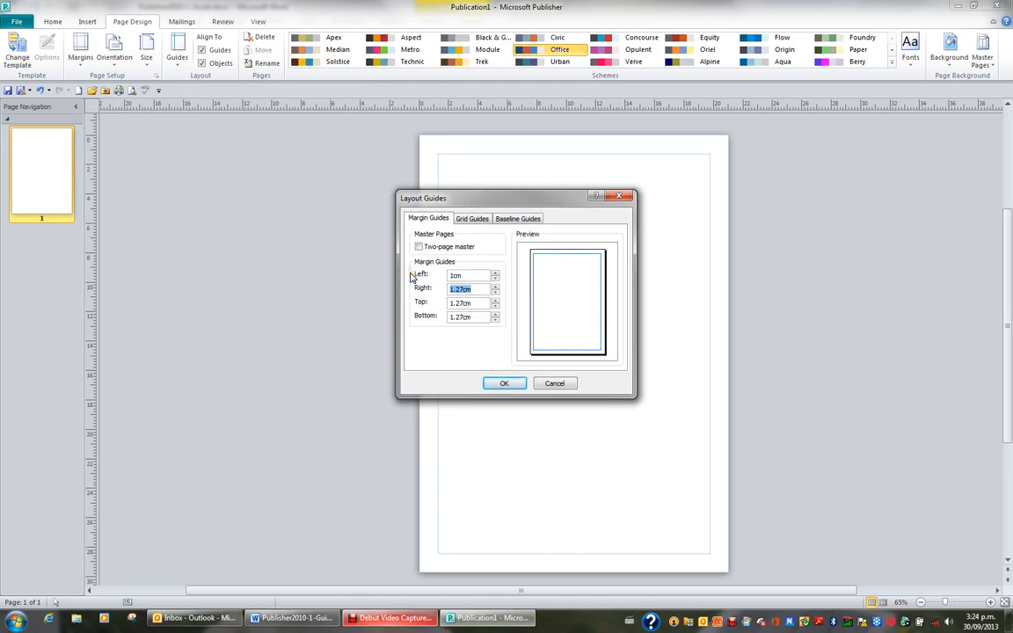
text(1cm)
key(Tab)
text(1cm)
key(Tab)
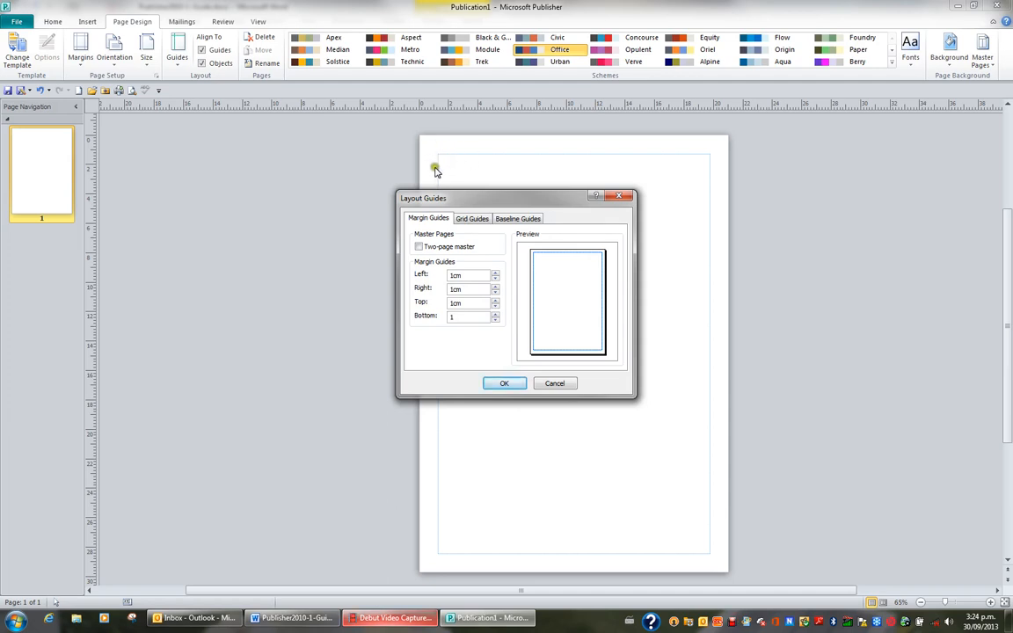
click(508, 383)
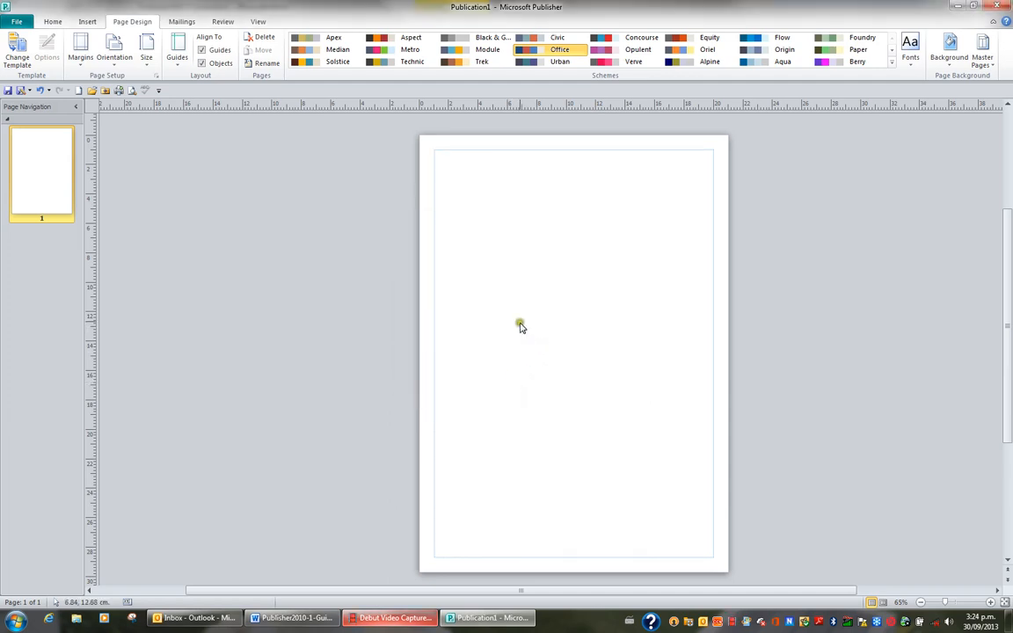
Switch the page orientation to Landscape and return it to Portrait.
click(115, 53)
click(141, 107)
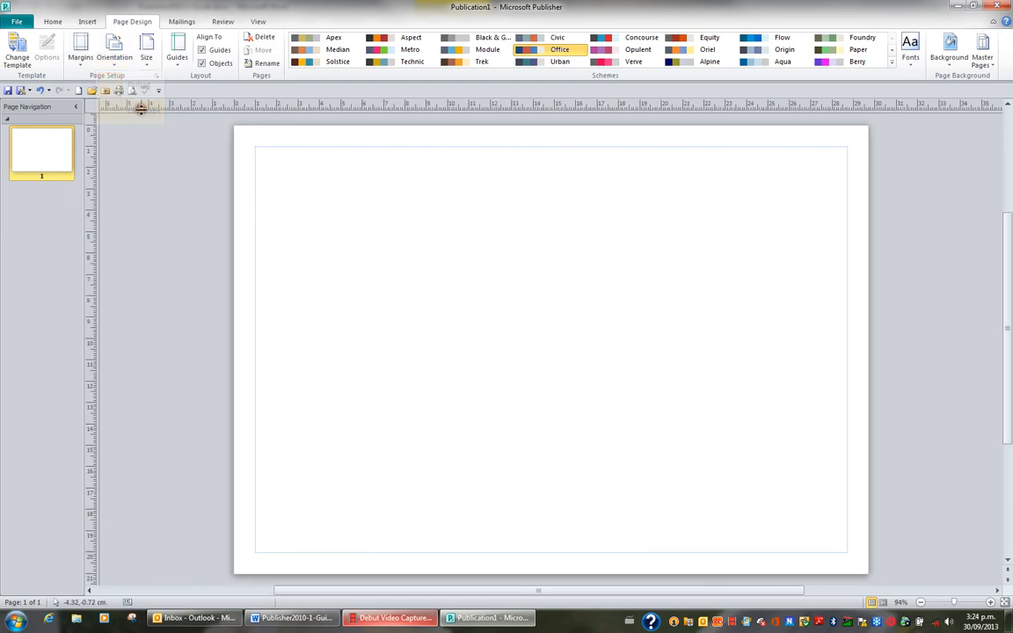
click(118, 58)
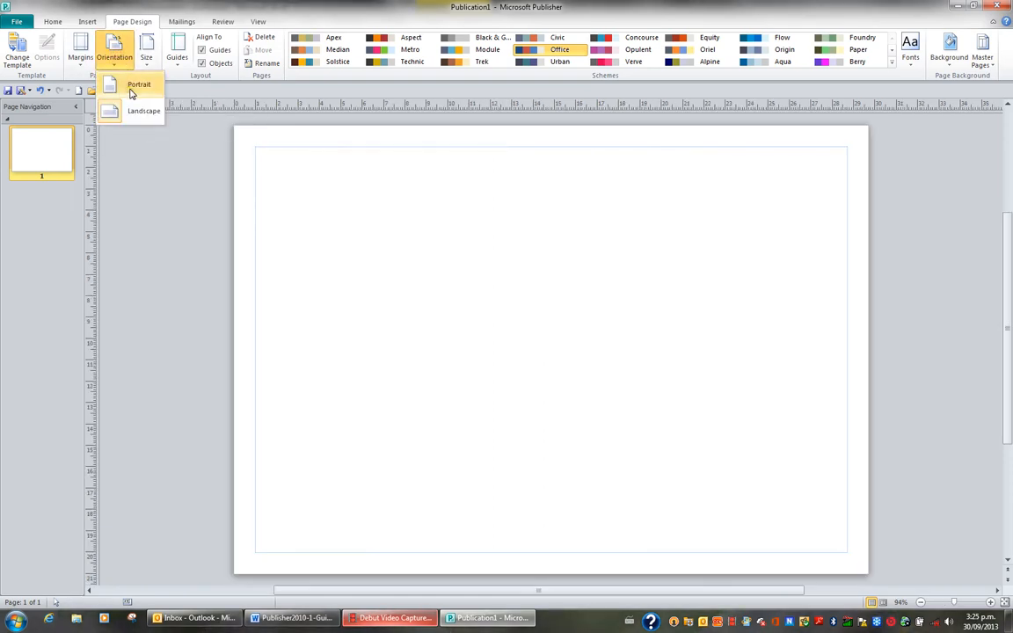
click(134, 86)
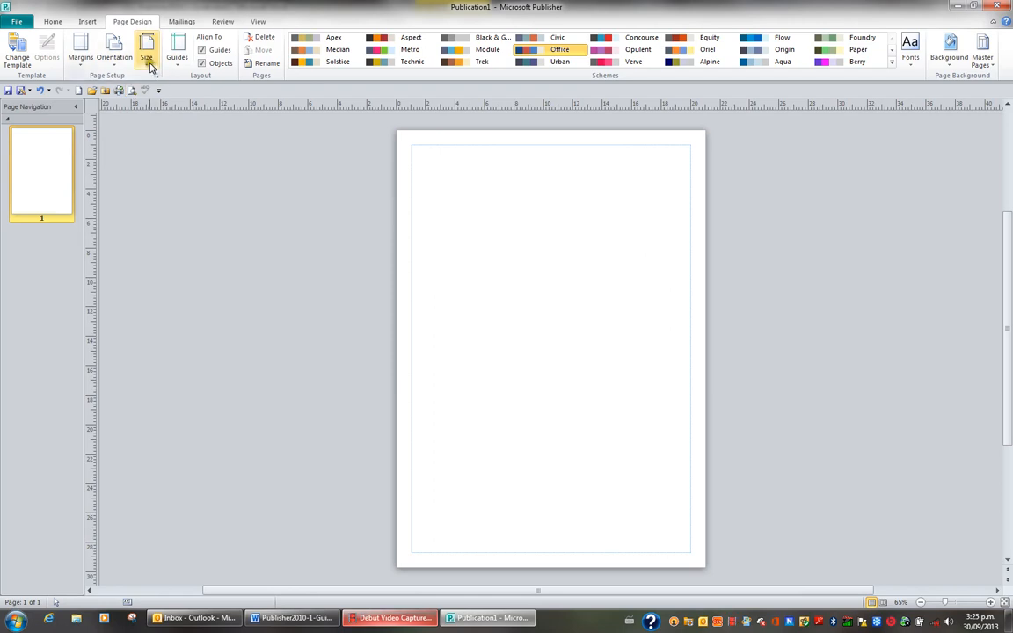
Set the page size to the built-in A4 (Portrait) preset of 21 x 29.7 cm.
click(148, 62)
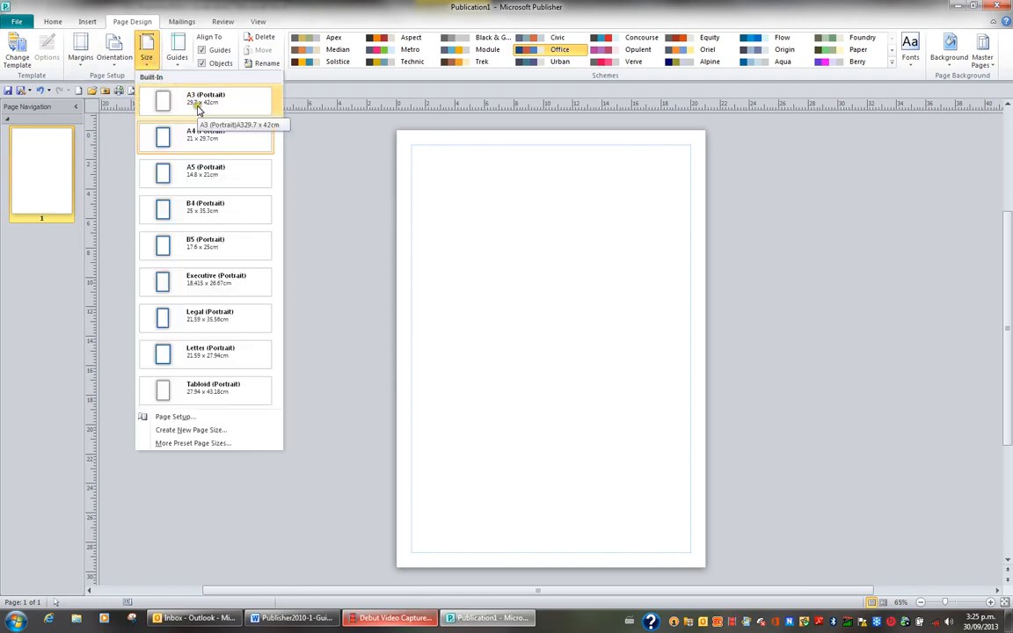
click(202, 160)
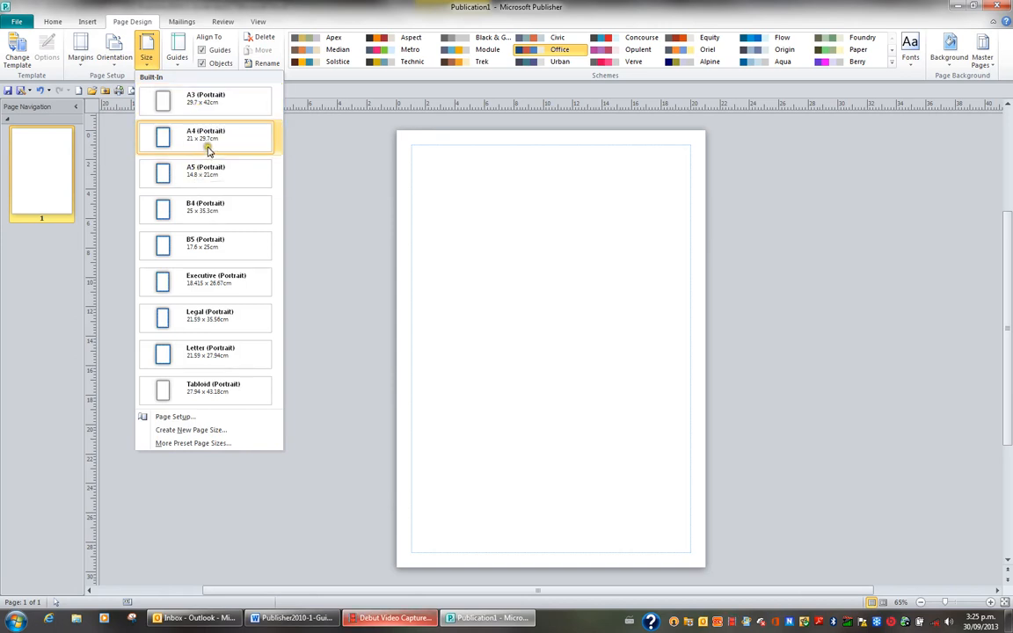
click(213, 138)
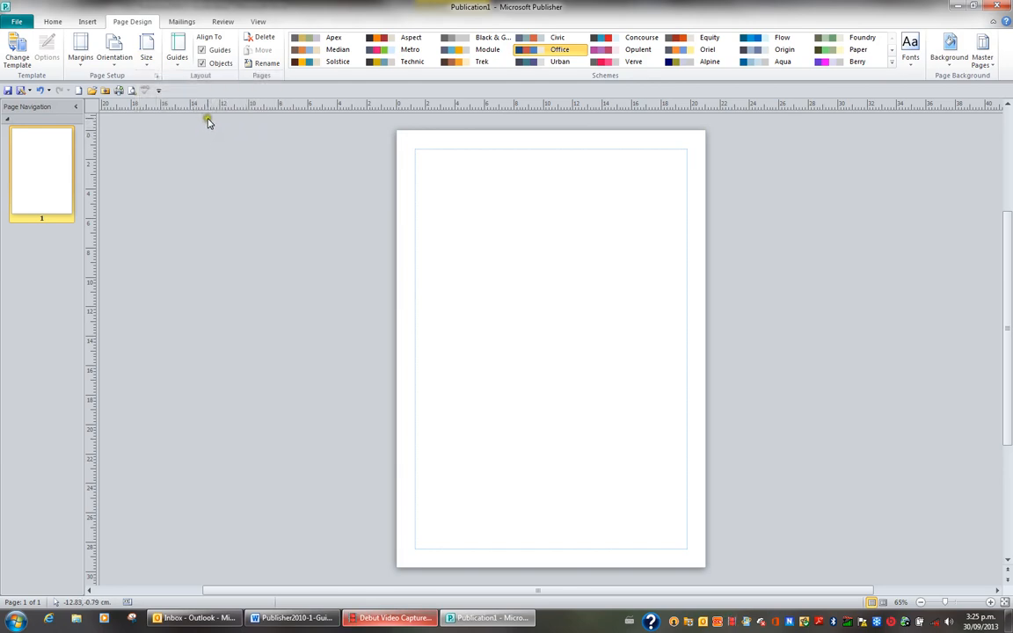
Apply the built-in ruler guide grid of five columns by seven rows, and toggle the display of guides off and back on.
click(176, 62)
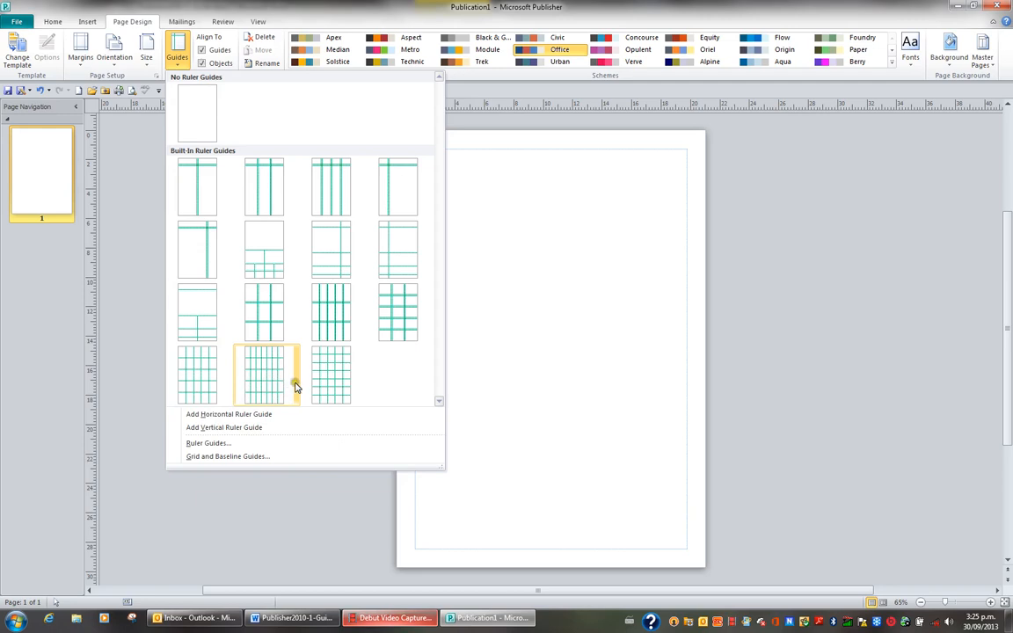
click(344, 392)
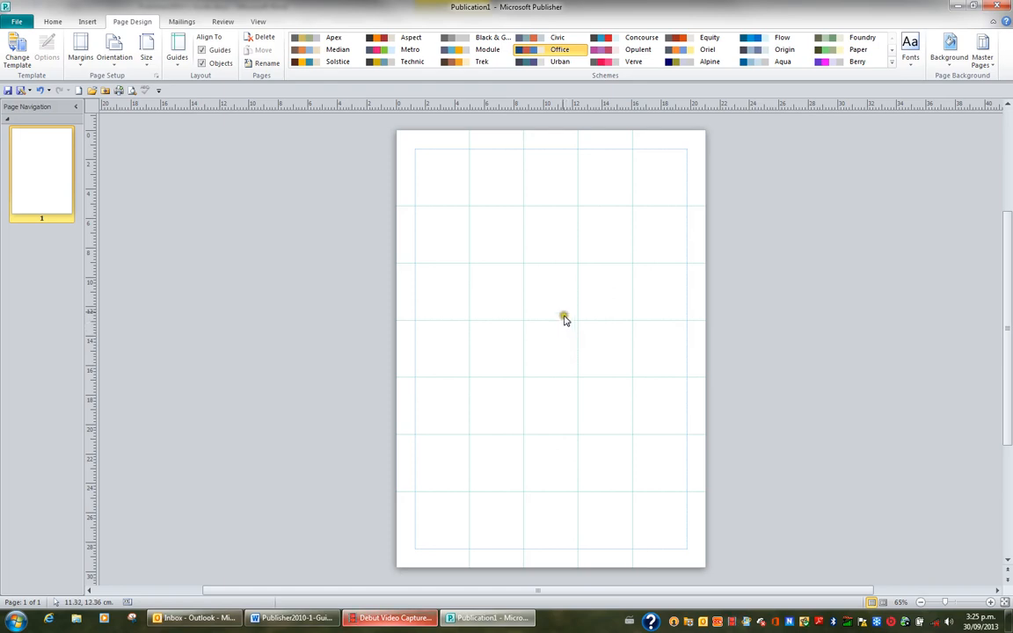
click(258, 22)
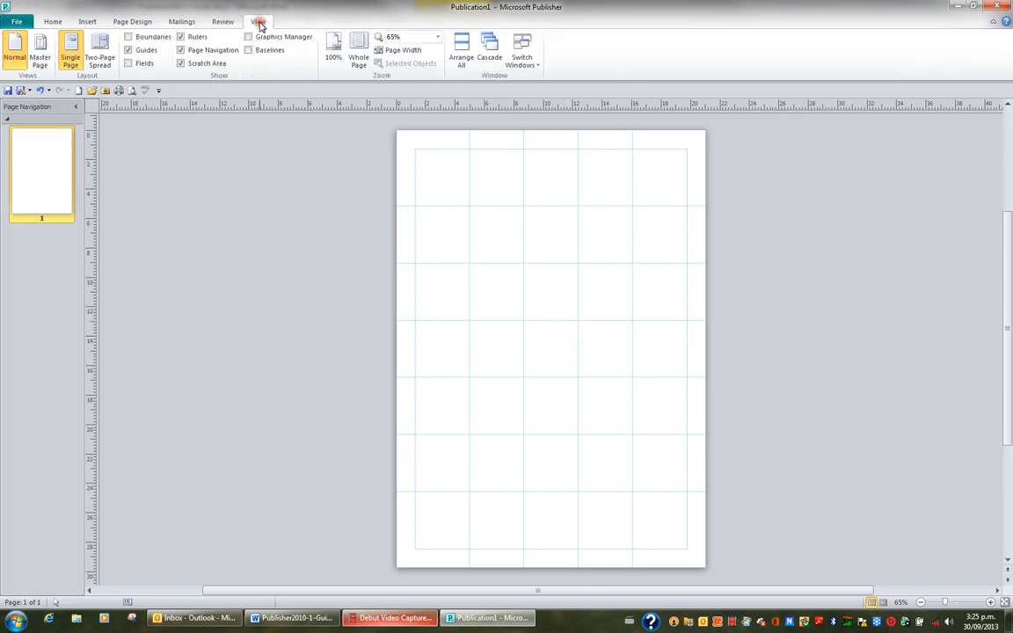
click(146, 51)
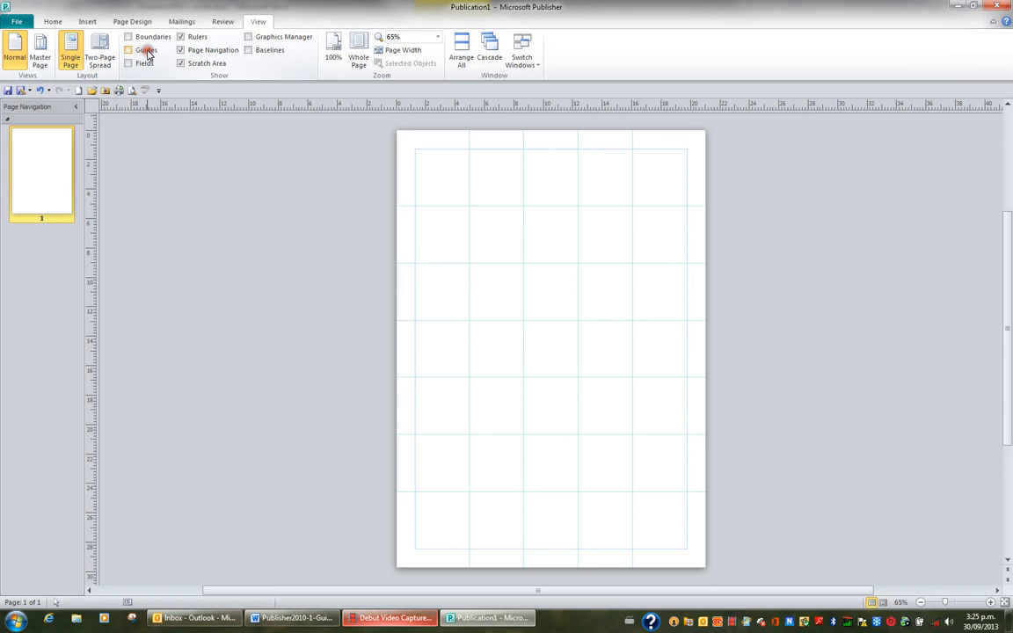
click(127, 50)
click(128, 51)
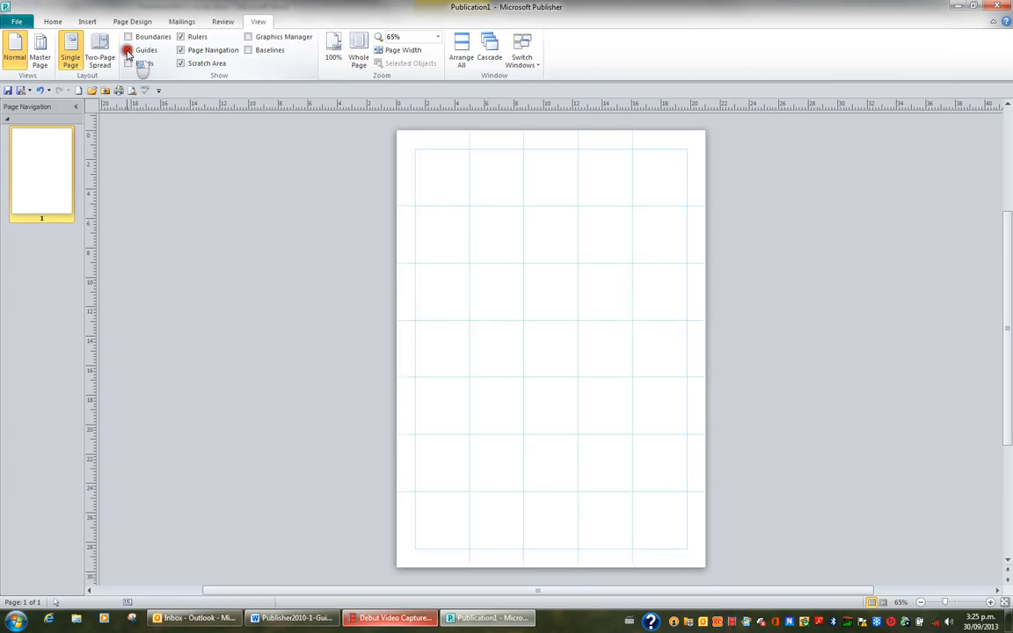
click(128, 51)
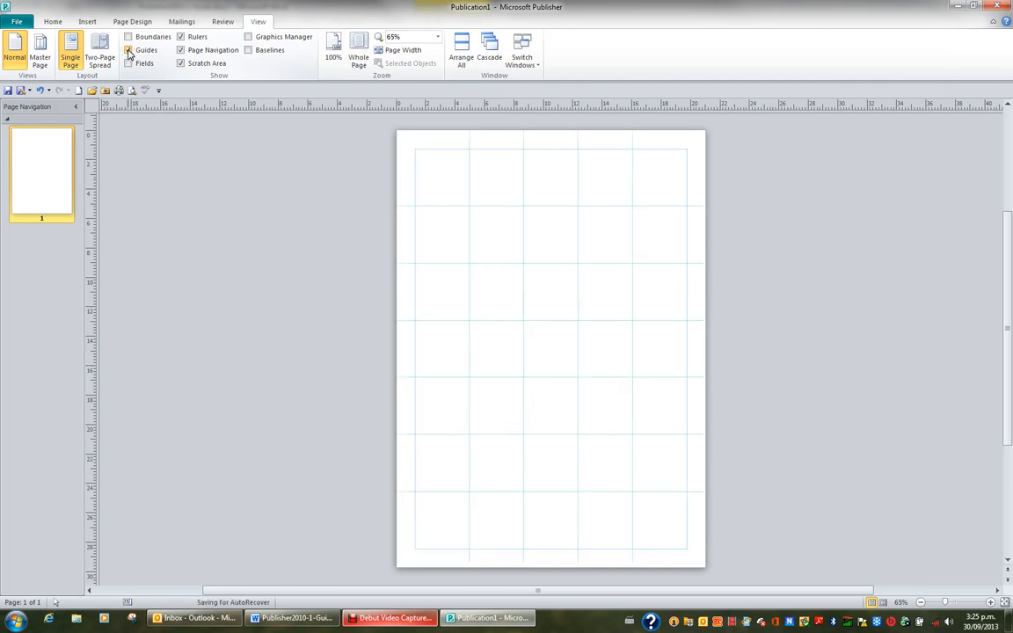
click(127, 51)
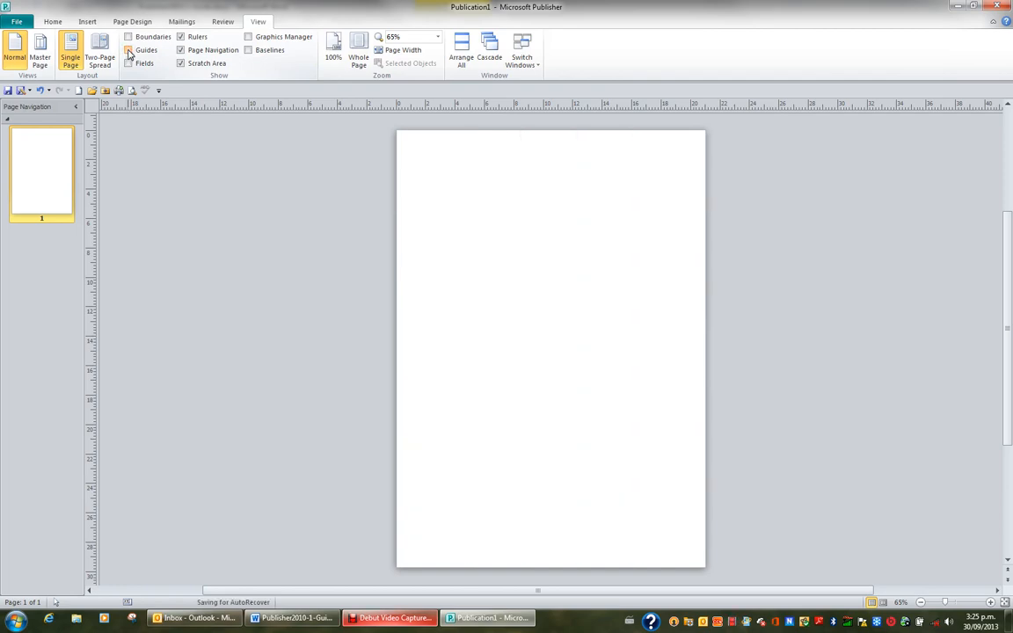
click(129, 51)
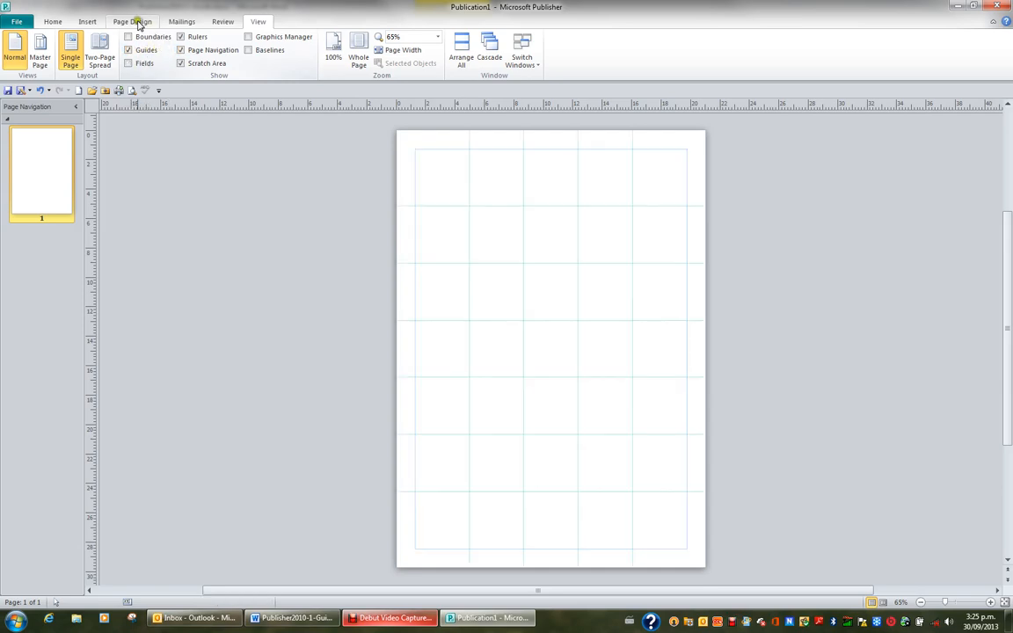
Set the page's grid guides to 4 columns in the Layout Guides settings, after reviewing the margin and baseline guide options.
click(138, 24)
click(177, 62)
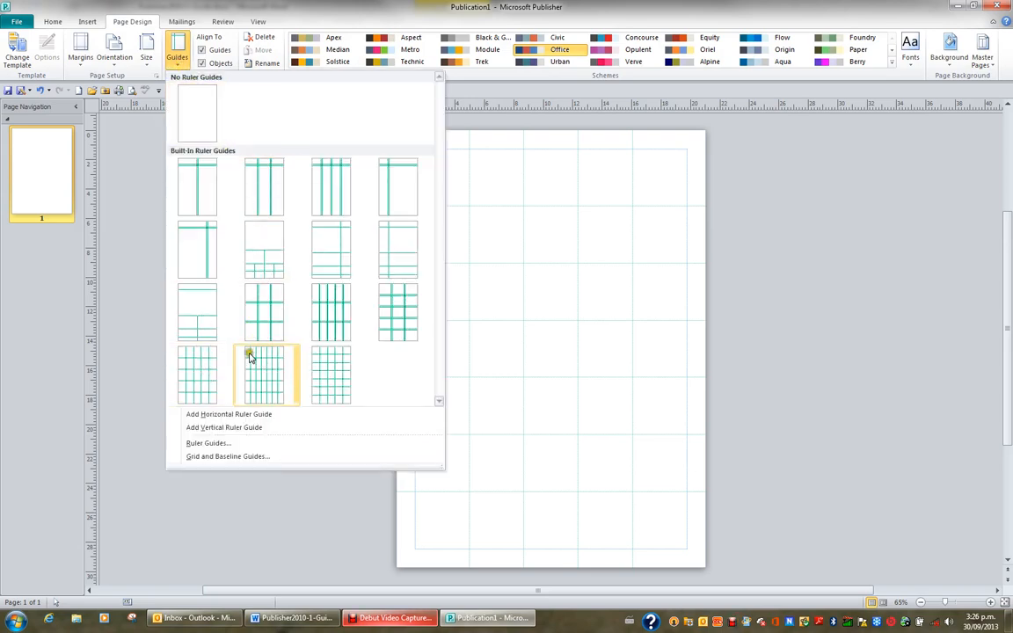
click(211, 459)
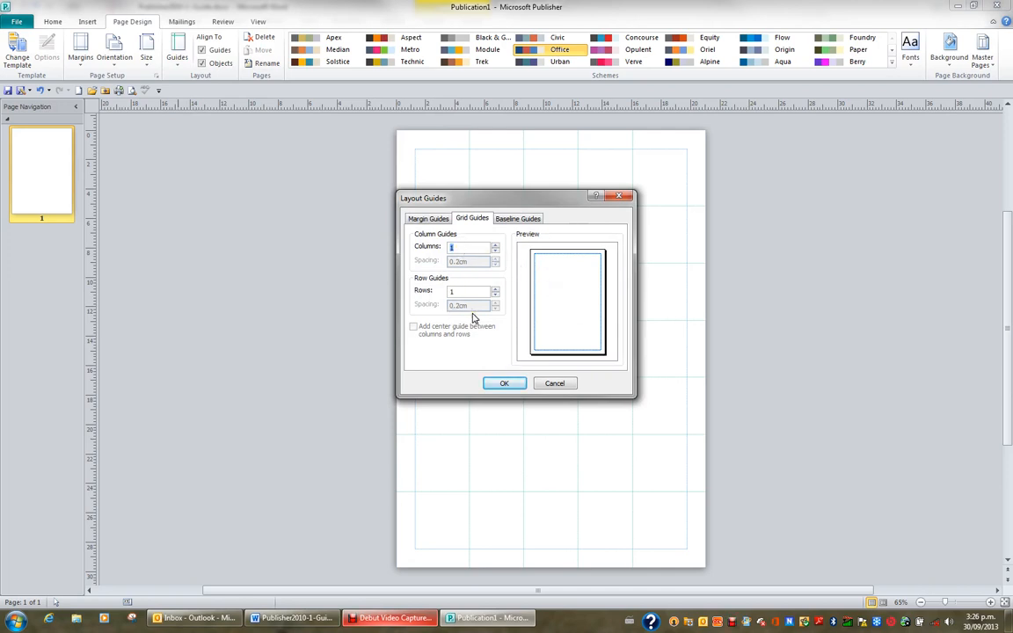
click(422, 219)
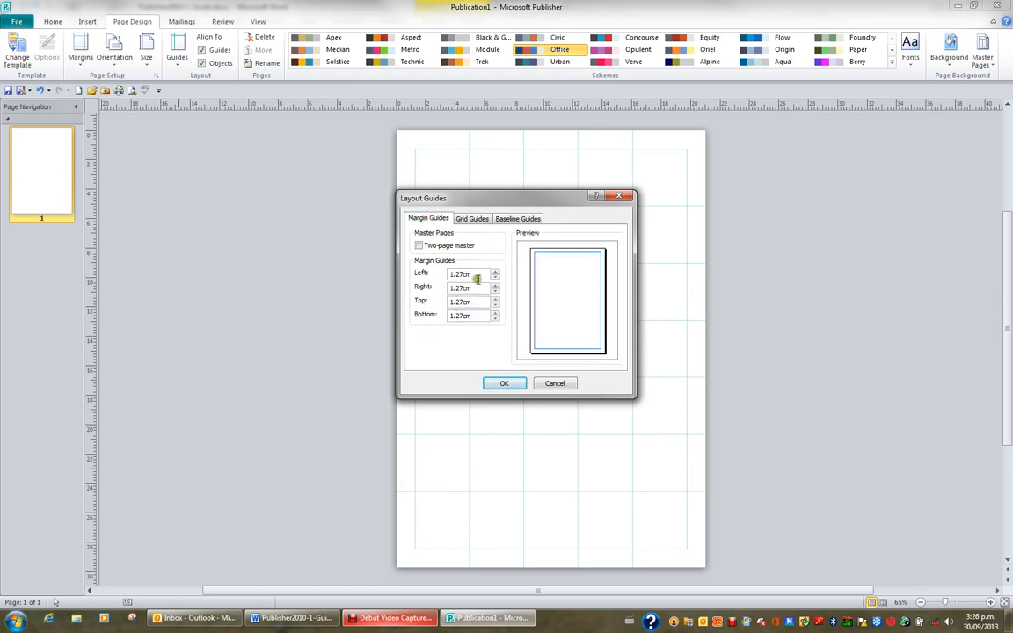
click(524, 221)
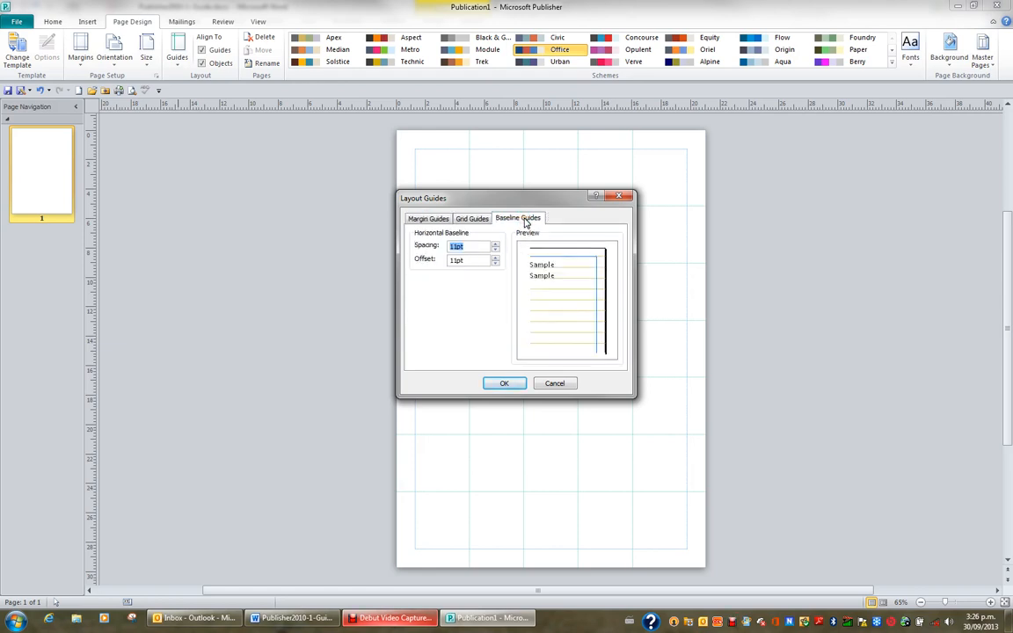
click(476, 220)
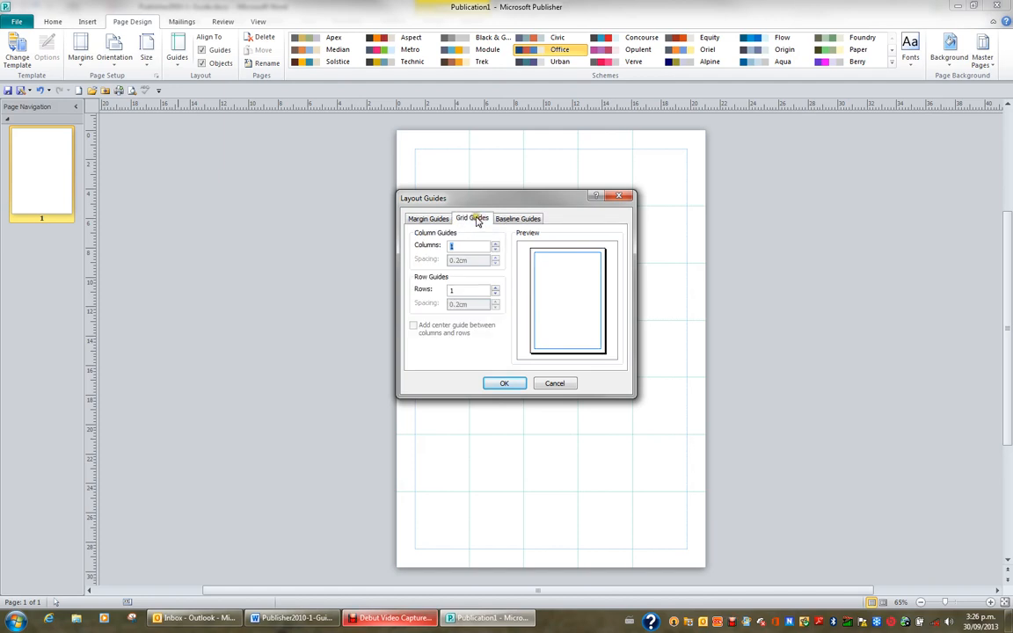
click(496, 246)
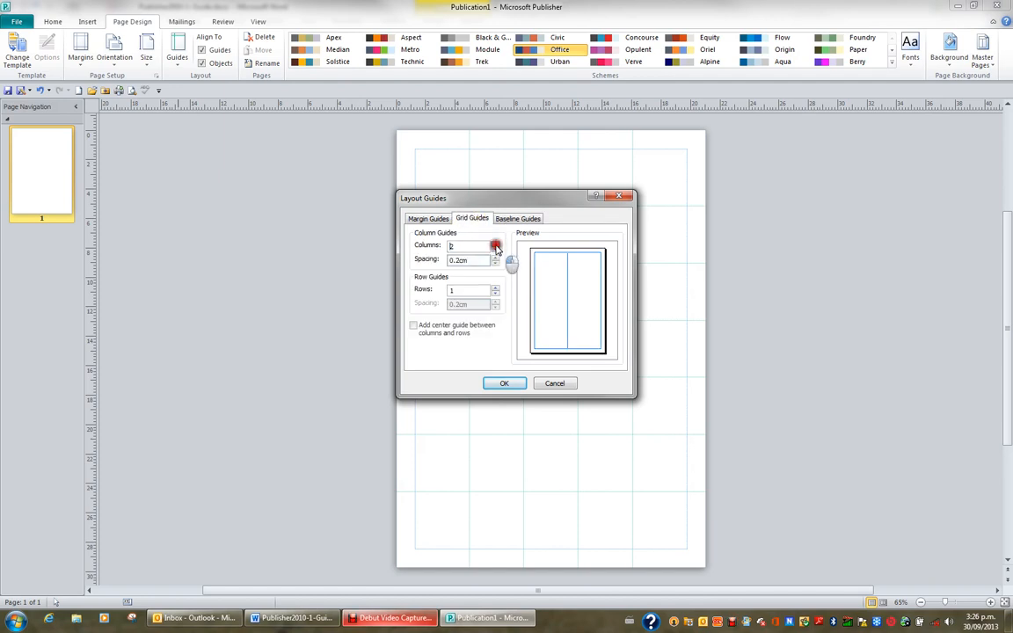
click(496, 246)
click(496, 246)
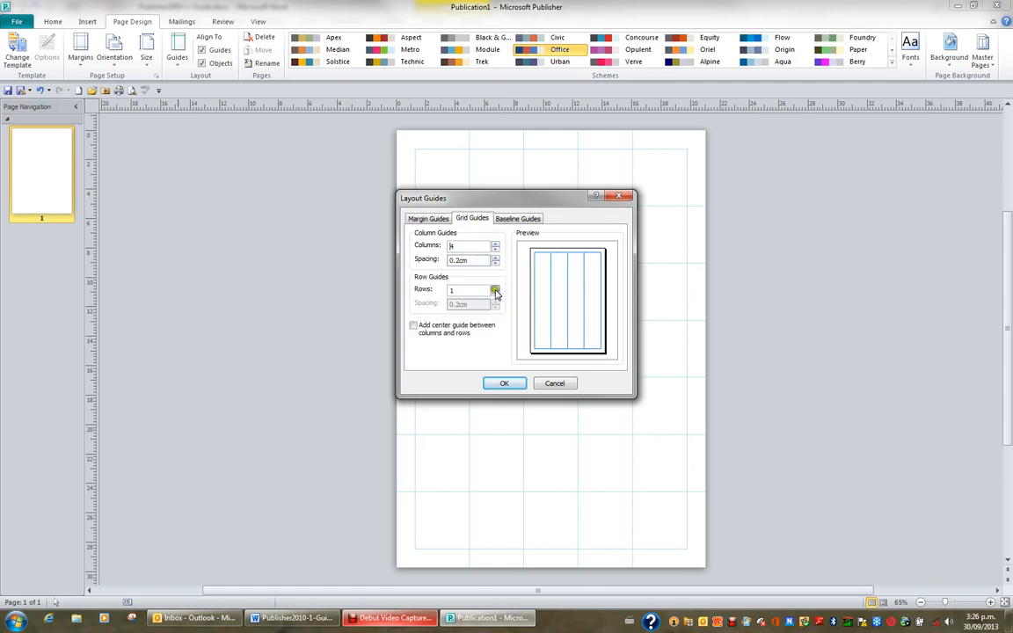
Set the grid guides to 8 rows and apply the layout guides to the page.
click(495, 290)
click(496, 291)
click(496, 290)
click(495, 291)
click(495, 290)
click(495, 290)
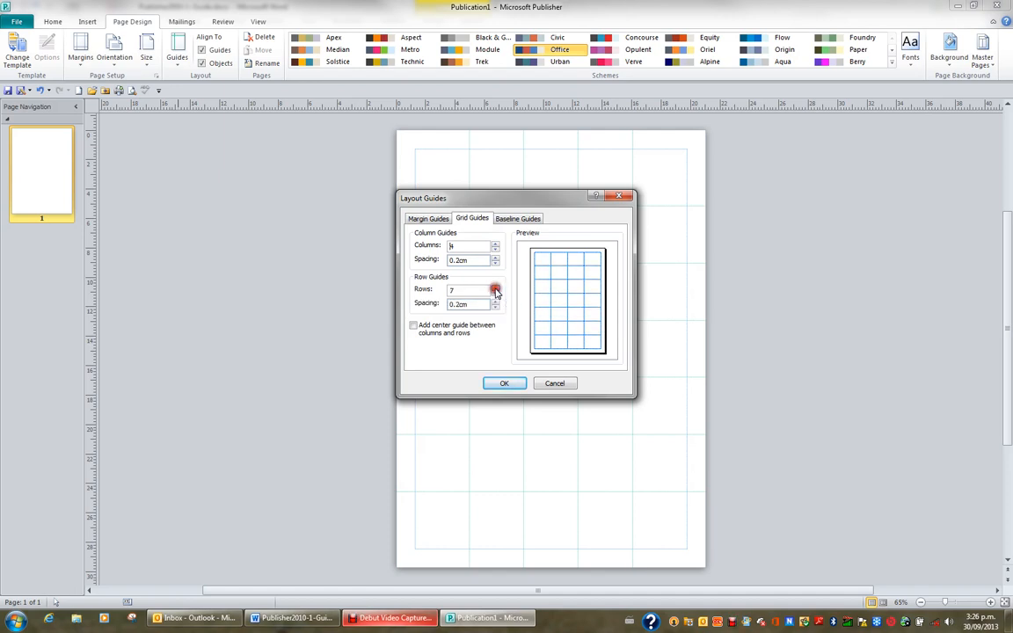
click(496, 290)
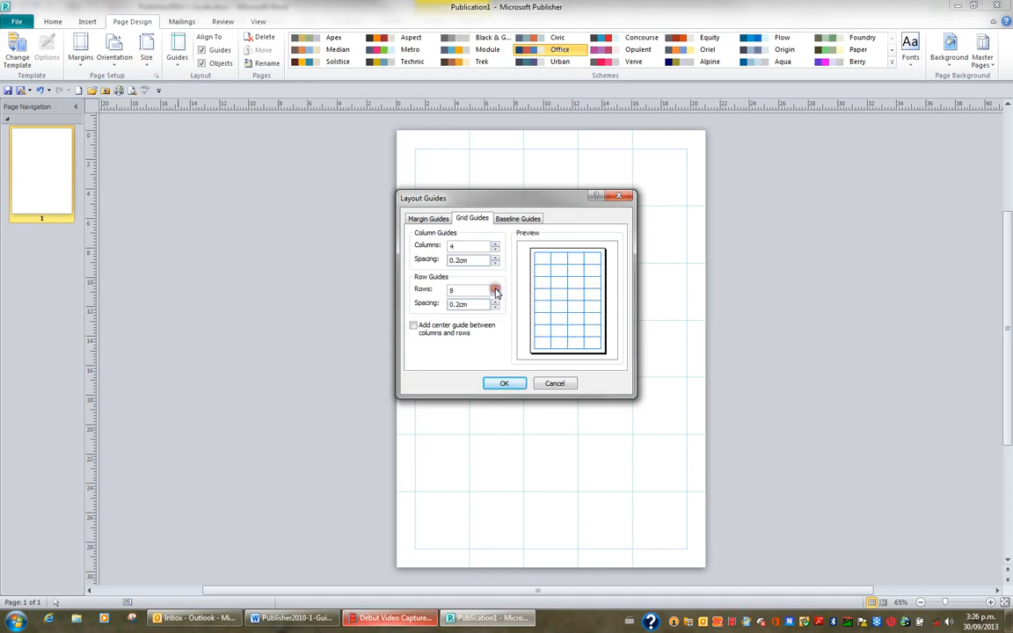
click(504, 385)
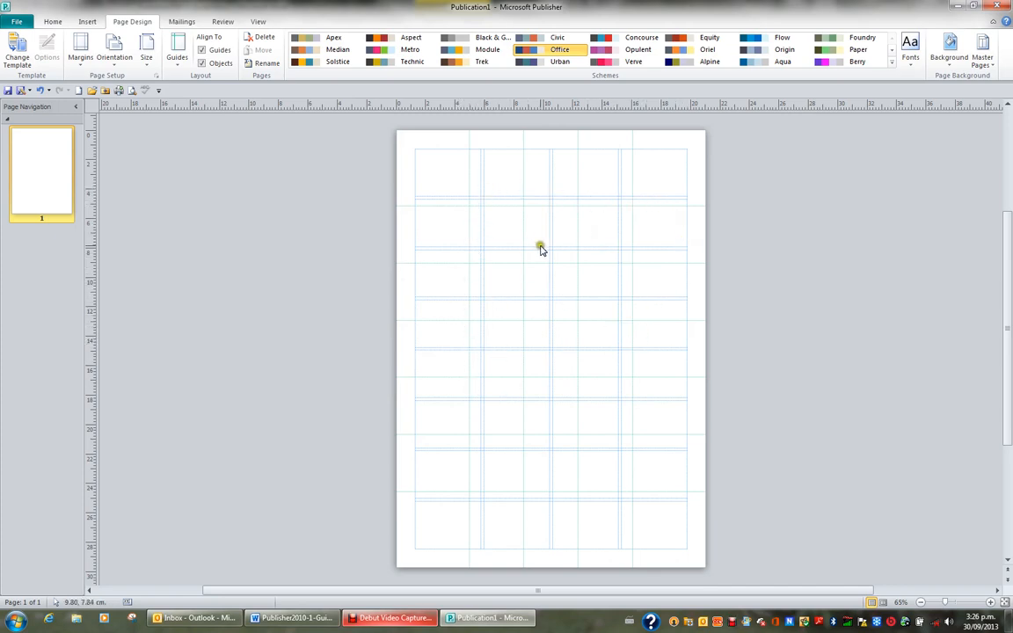
Remove all ruler guides from the page and reset the grid guides to 1 column and 1 row.
click(177, 58)
click(197, 119)
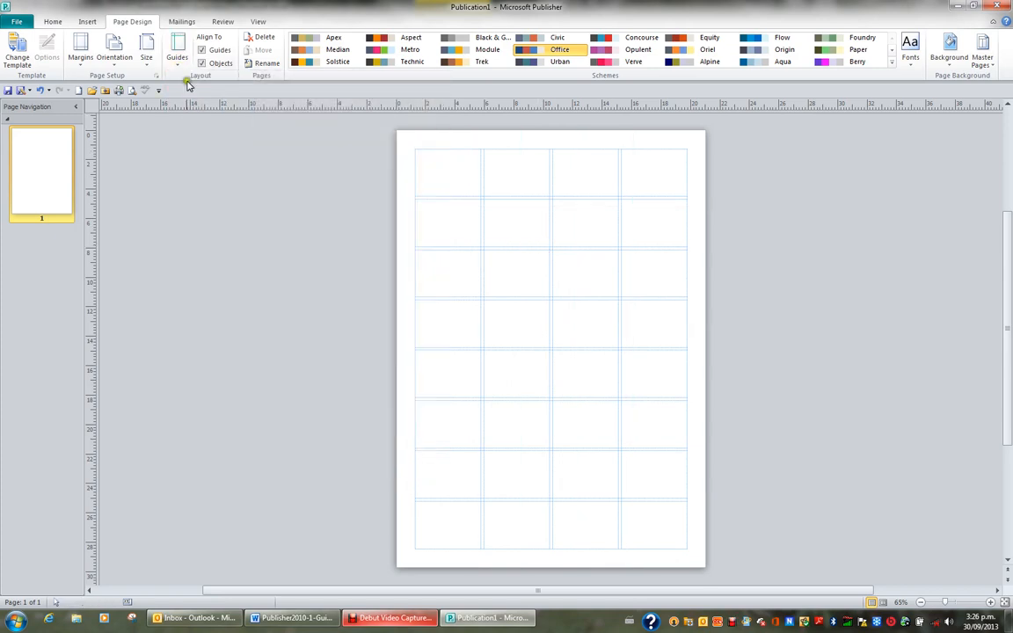
click(170, 55)
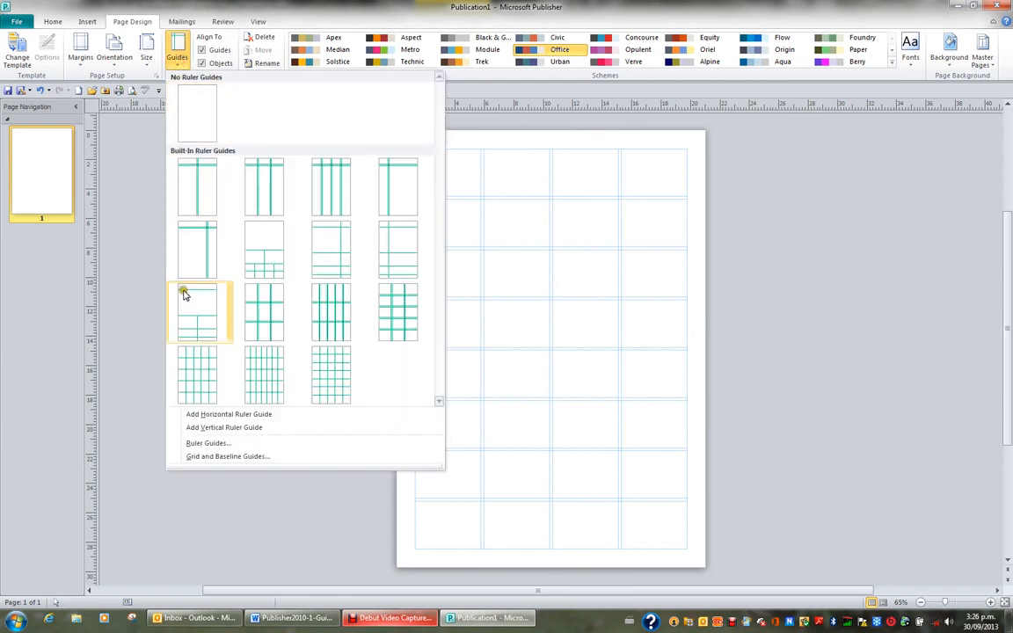
click(215, 458)
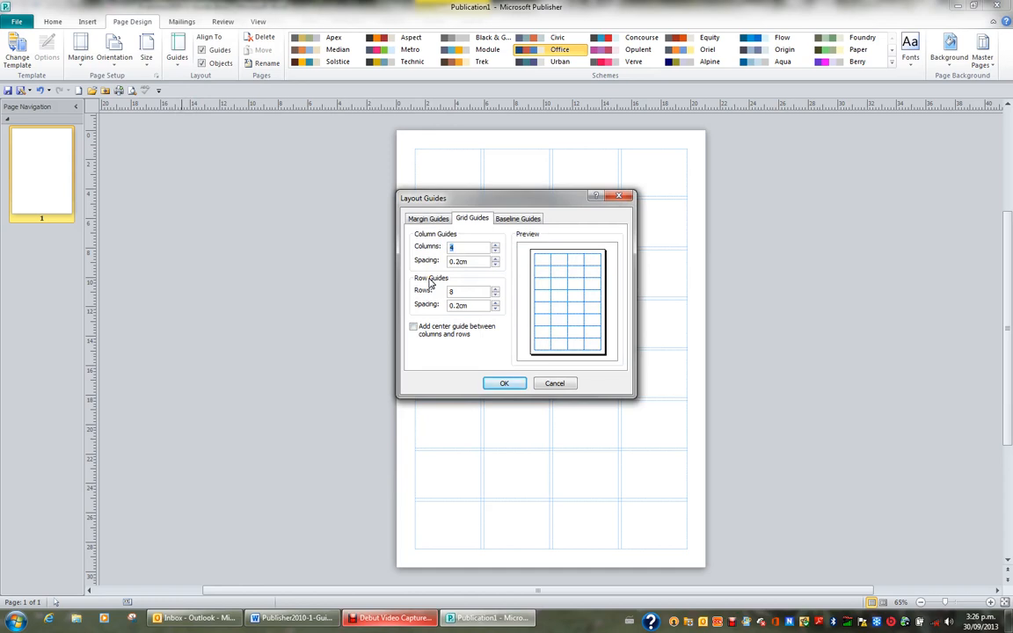
click(427, 281)
drag(458, 291, 430, 291)
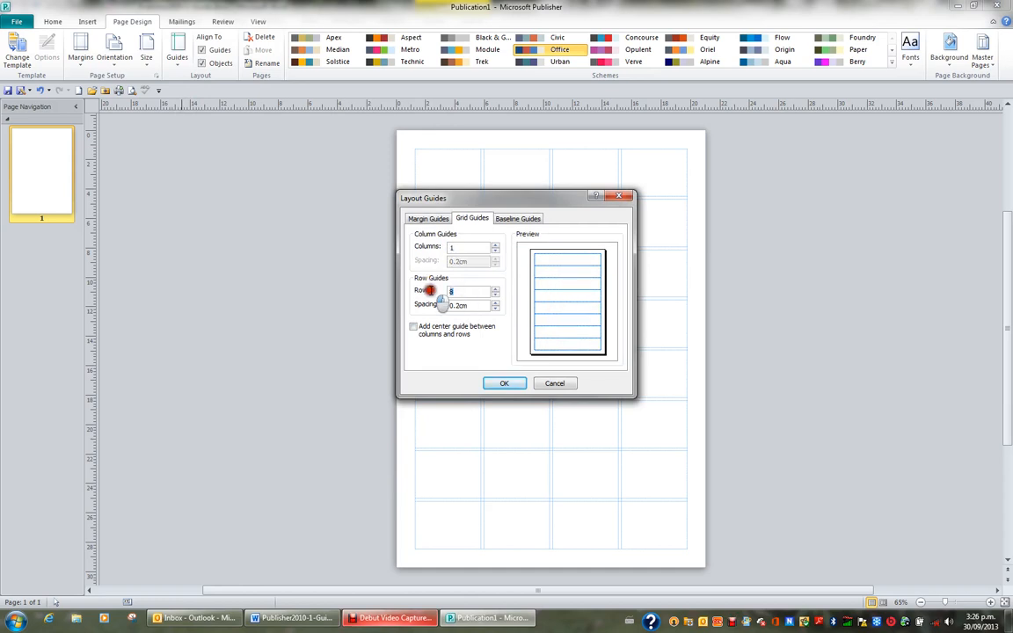
text(1)
click(500, 382)
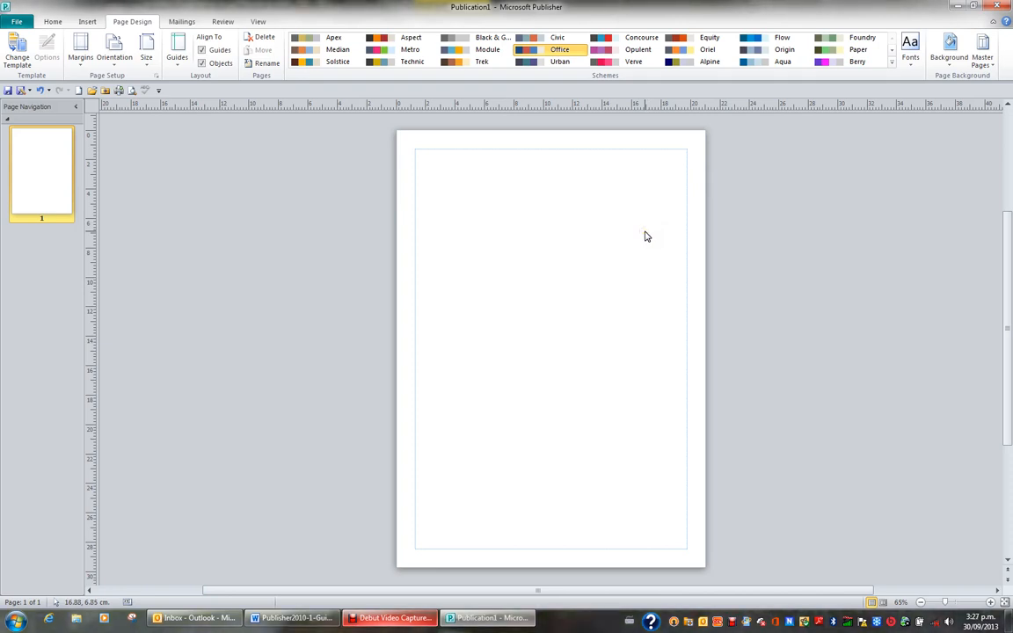
mouse_move(588, 107)
mouse_down()
mouse_move(596, 115)
mouse_move(595, 238)
mouse_move(602, 116)
mouse_move(589, 105)
mouse_up()
click(175, 60)
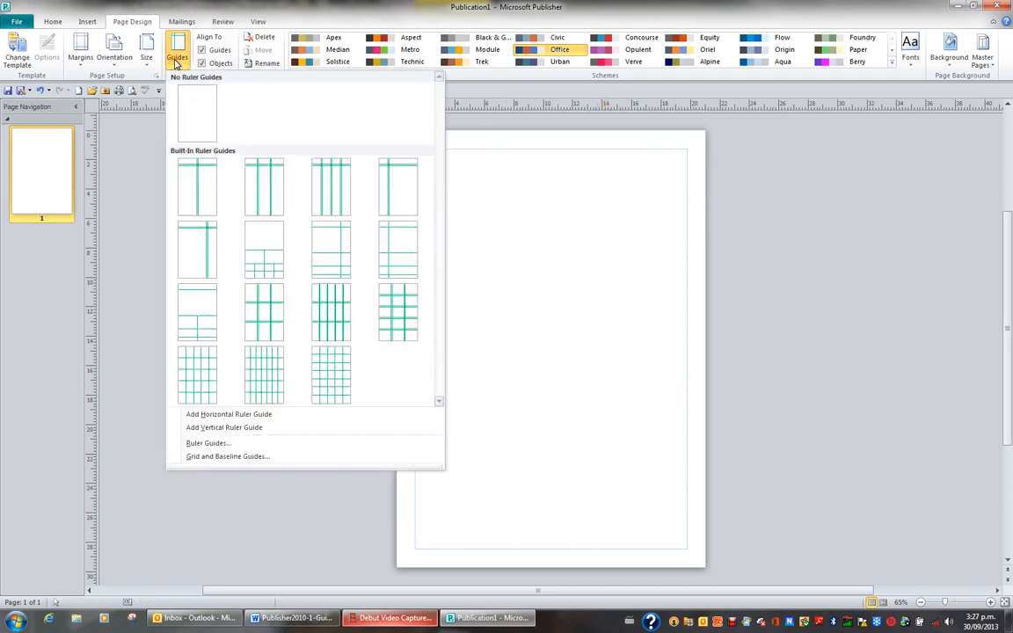
click(176, 61)
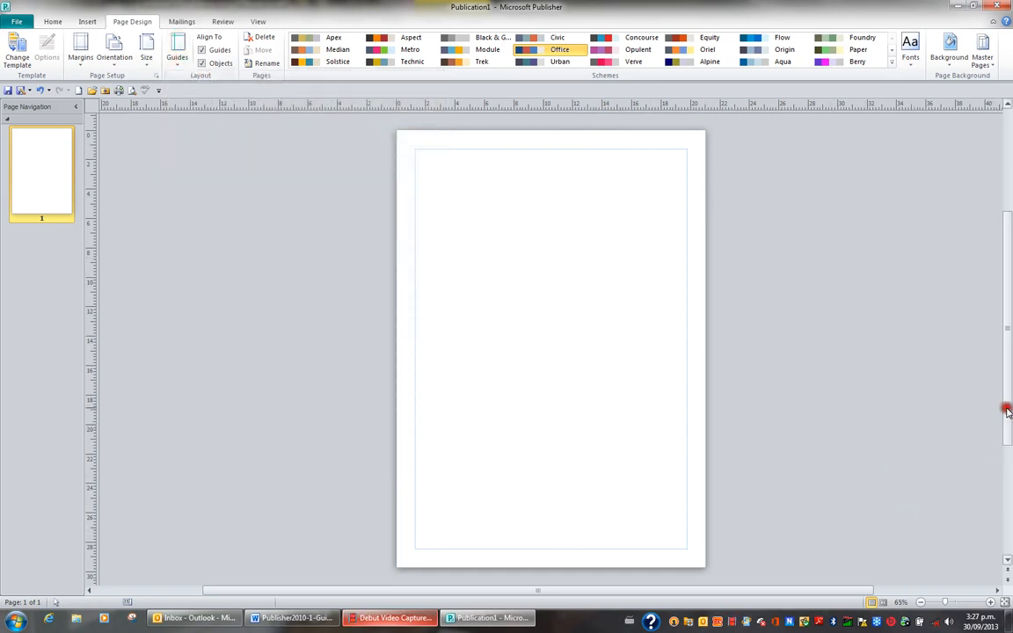
Scroll the page down and sideways, zoom in to 100%, and zoom back out to 80%.
mouse_move(1008, 412)
mouse_down()
mouse_move(1003, 472)
mouse_move(1007, 356)
mouse_move(1007, 421)
mouse_up()
drag(750, 592, 792, 593)
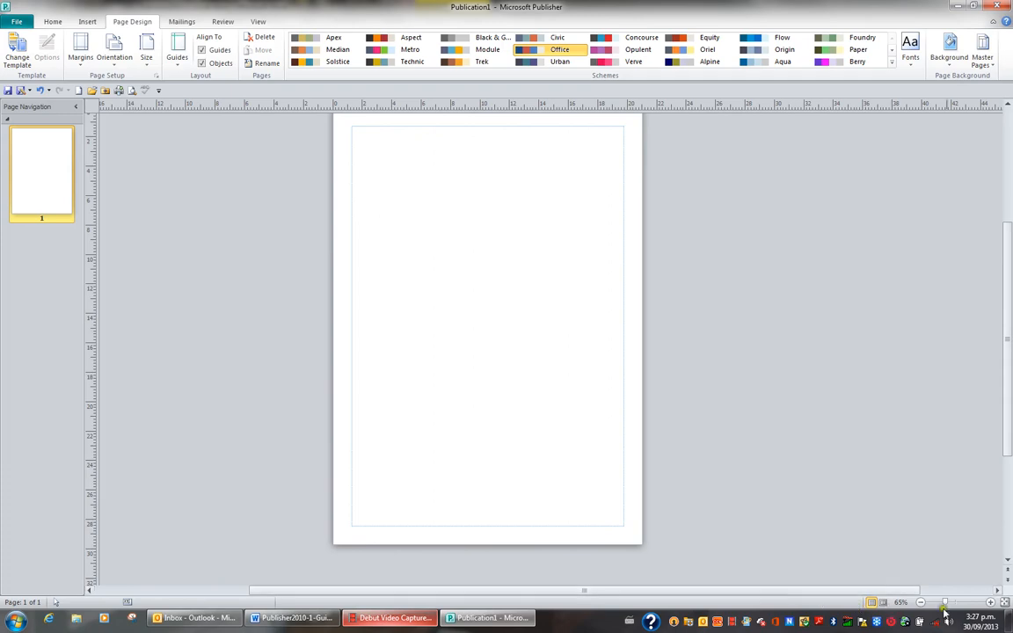
click(991, 602)
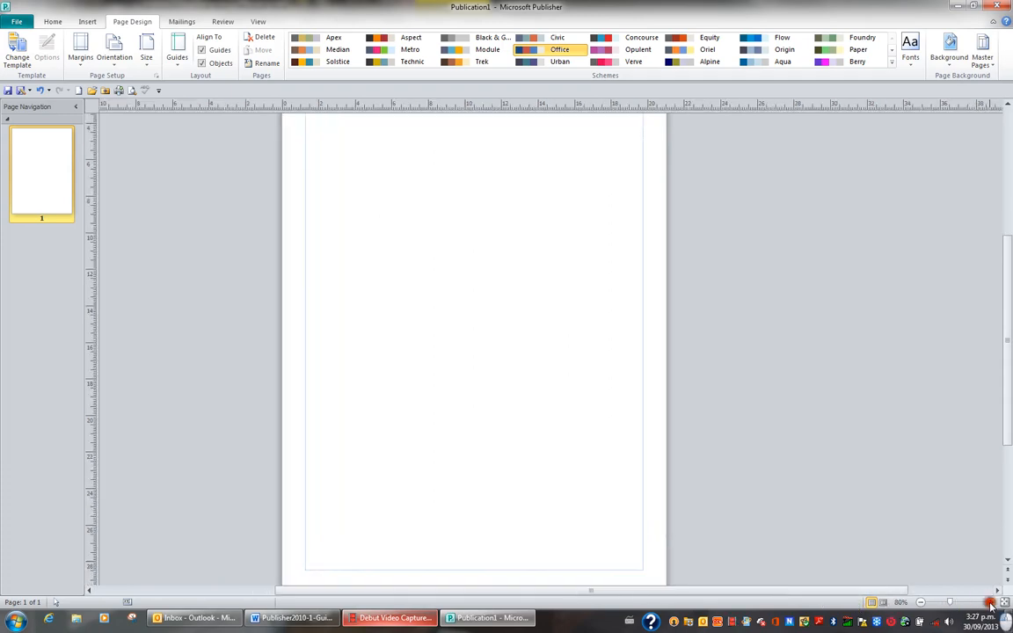
click(991, 605)
click(991, 605)
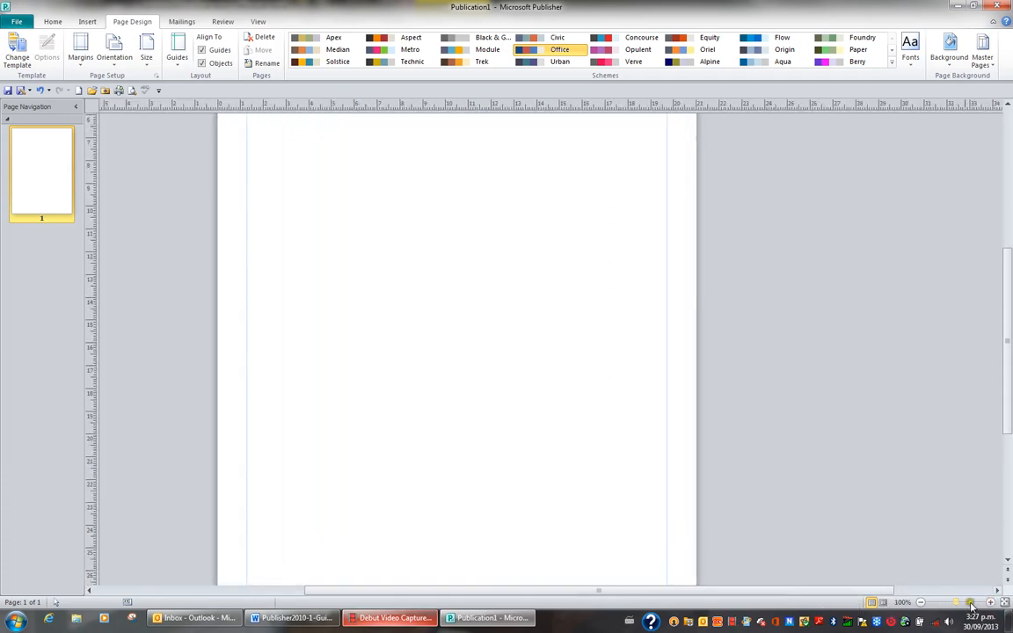
click(921, 602)
click(922, 602)
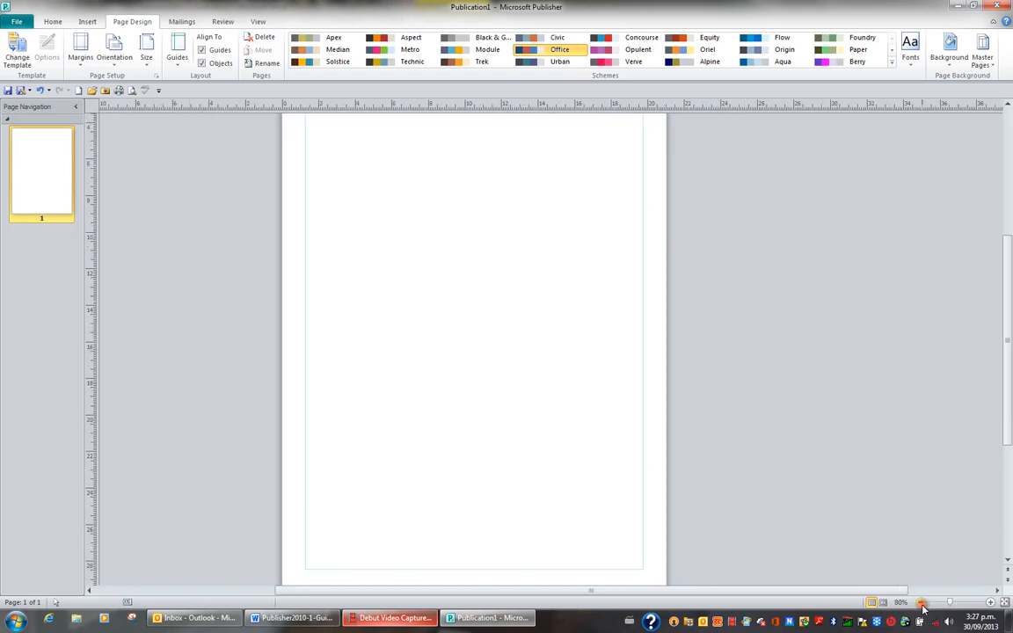
Zoom in on the page to 110% and then fit the whole page in view.
click(990, 604)
click(990, 604)
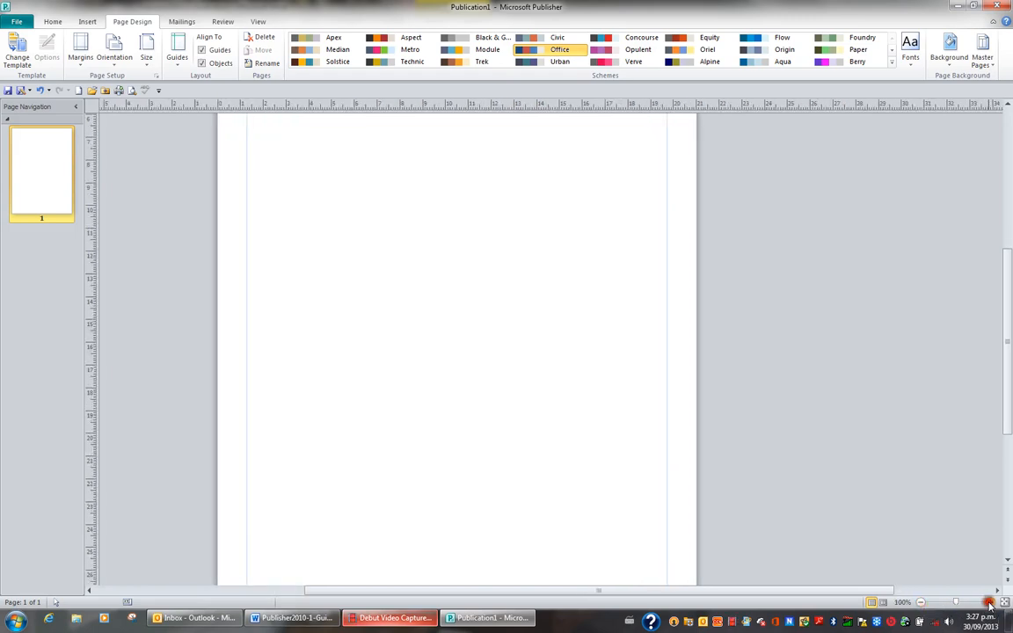
click(990, 604)
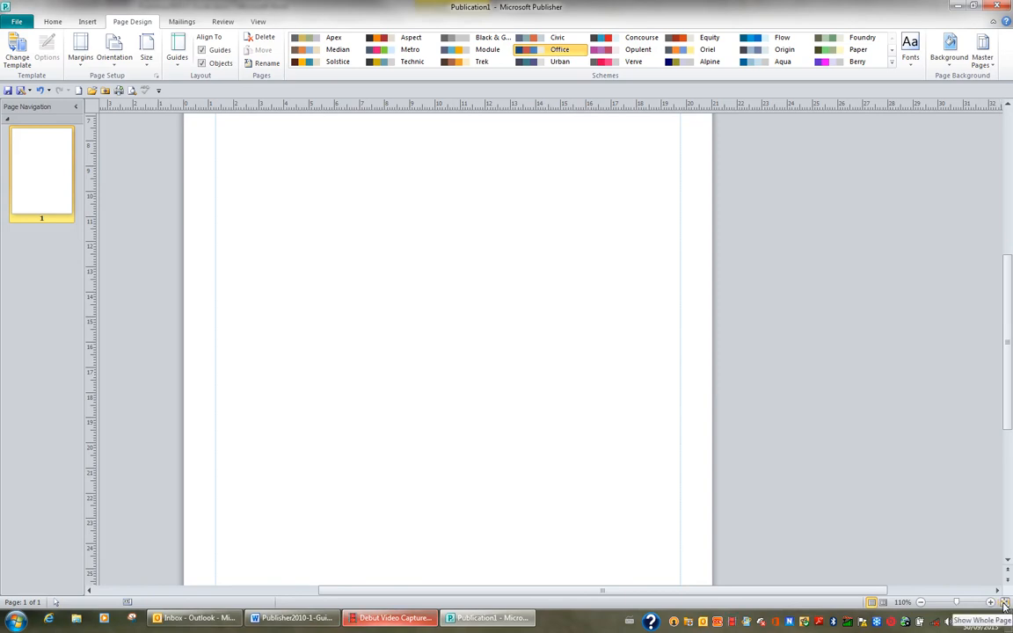
click(1005, 606)
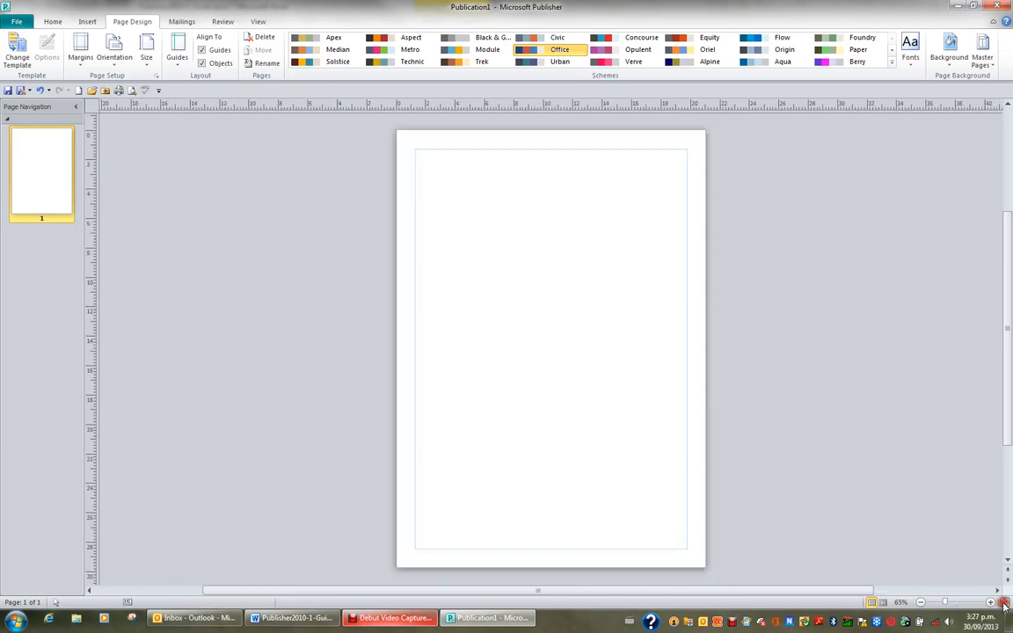
Use the zoom slider to enlarge the page to 100% and reduce the magnification again.
click(948, 604)
drag(948, 604, 954, 602)
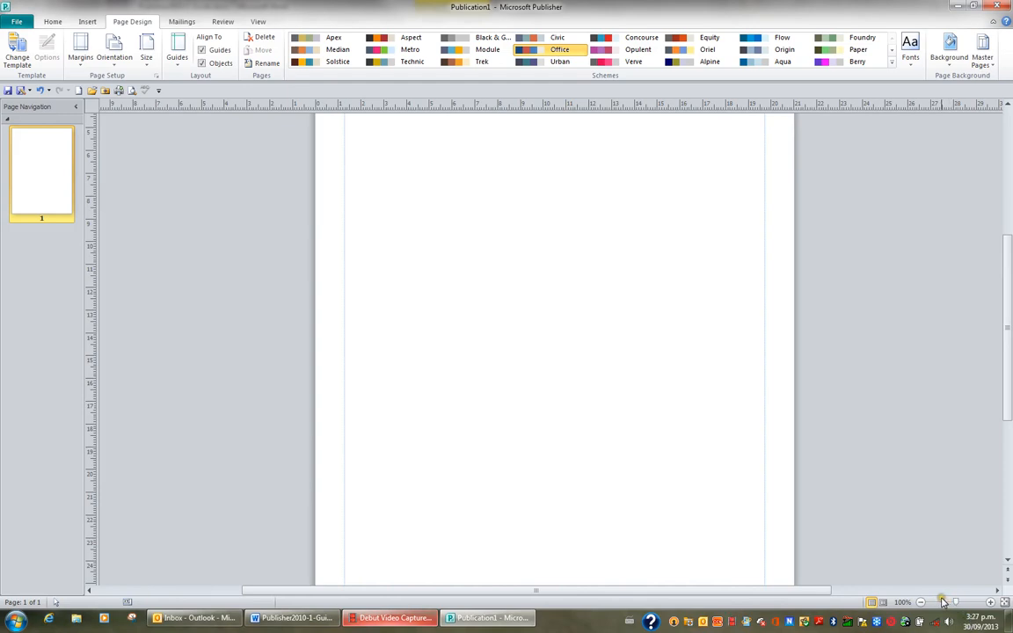
click(942, 602)
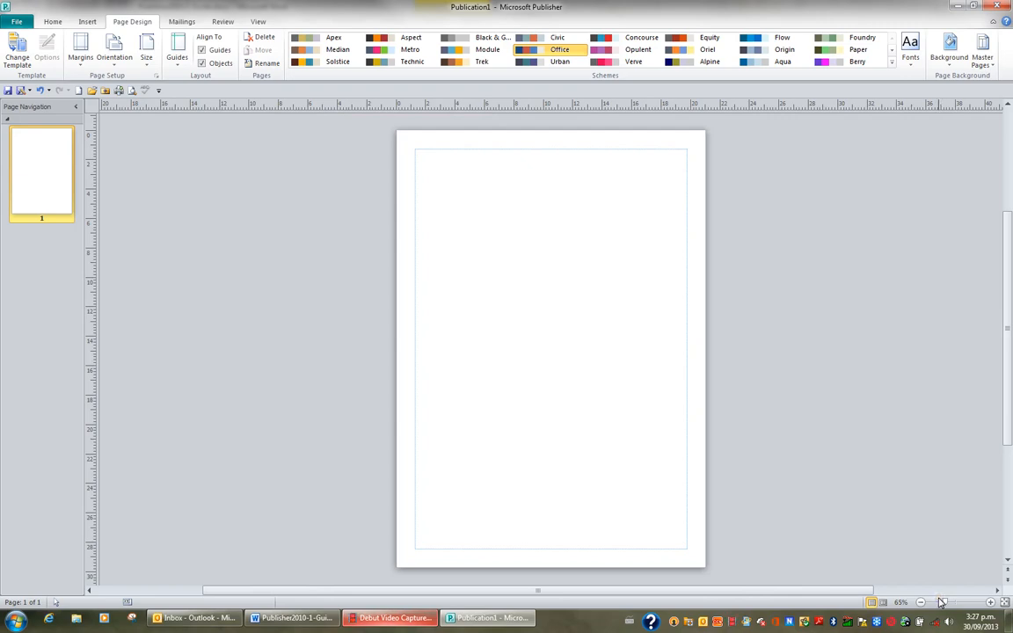
Toggle the view repeatedly between the whole page and 100% magnification, ending at 100%.
click(940, 603)
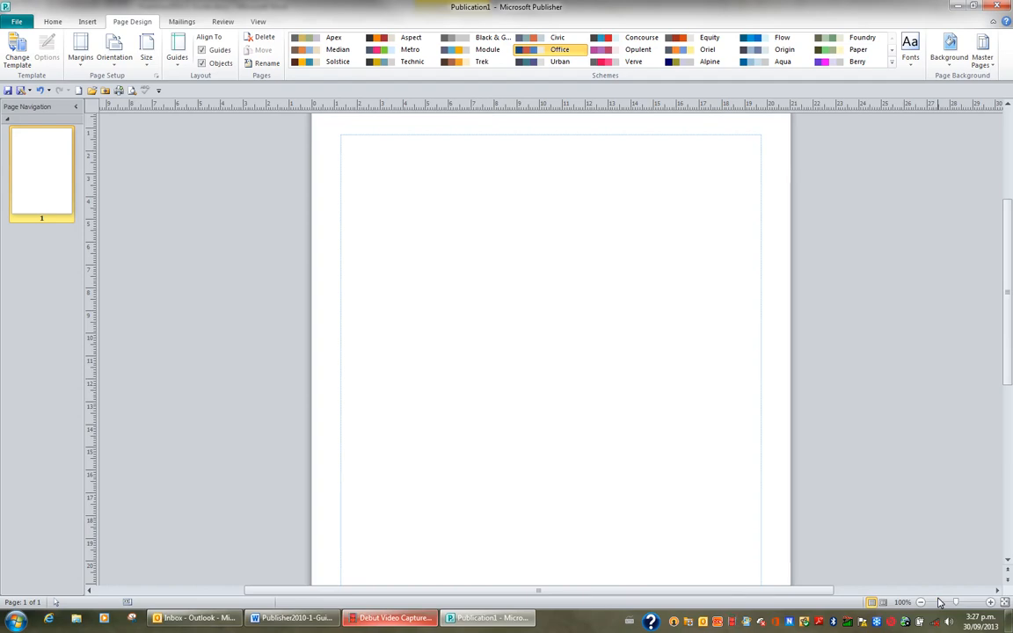
key(F9)
key(F9)
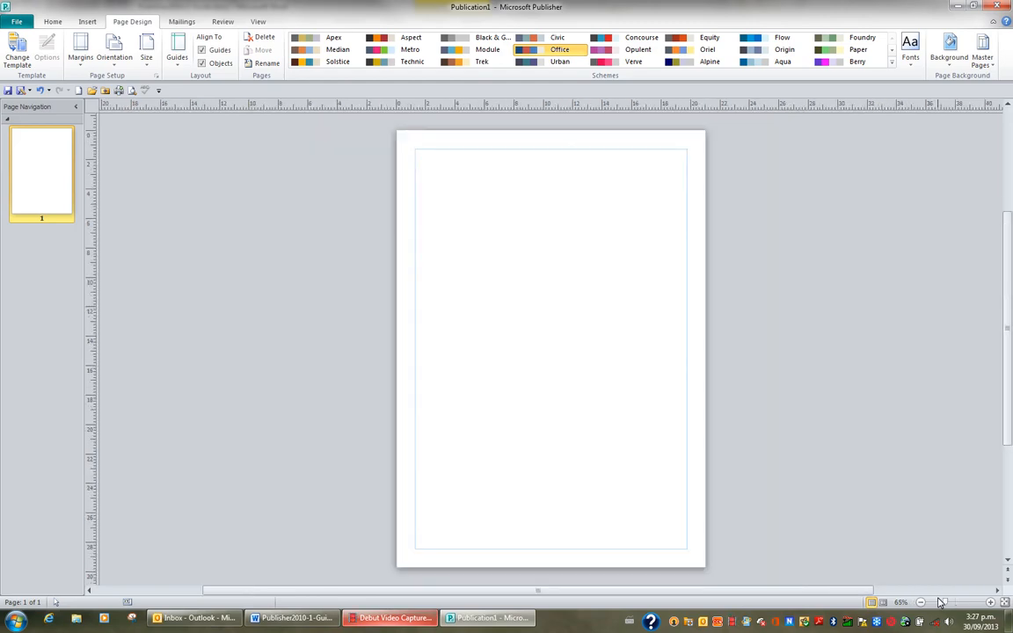
key(F9)
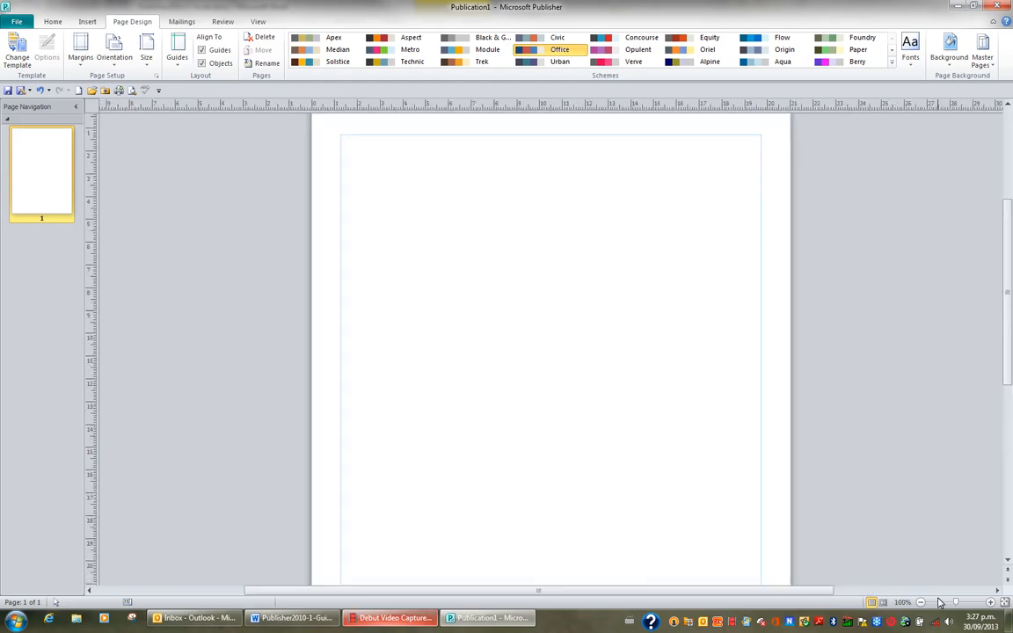
Zoom in on the page to 200% and return to the whole-page view.
click(990, 602)
click(990, 602)
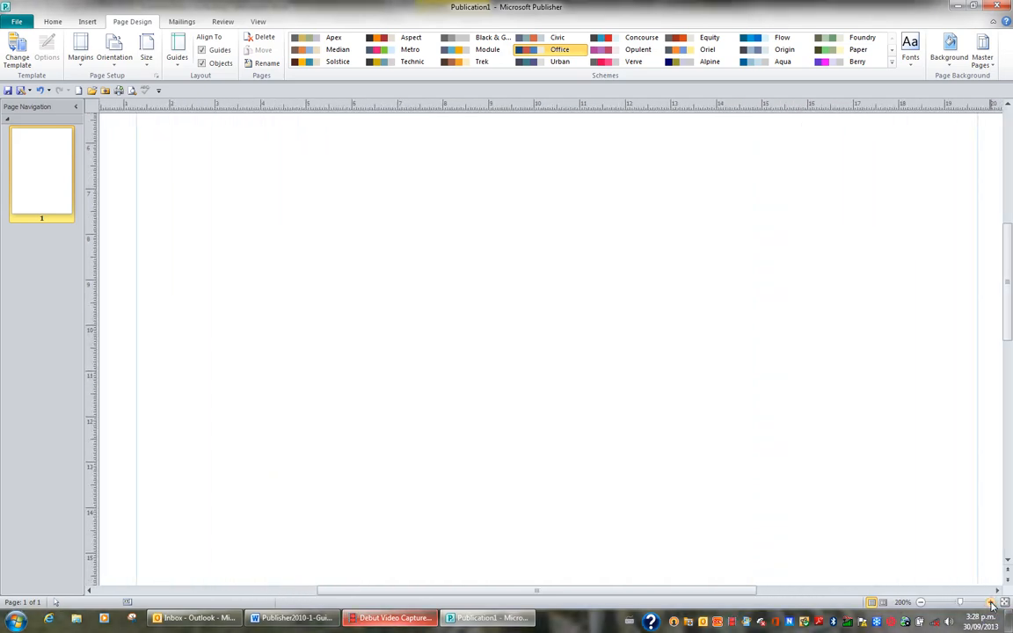
click(1006, 605)
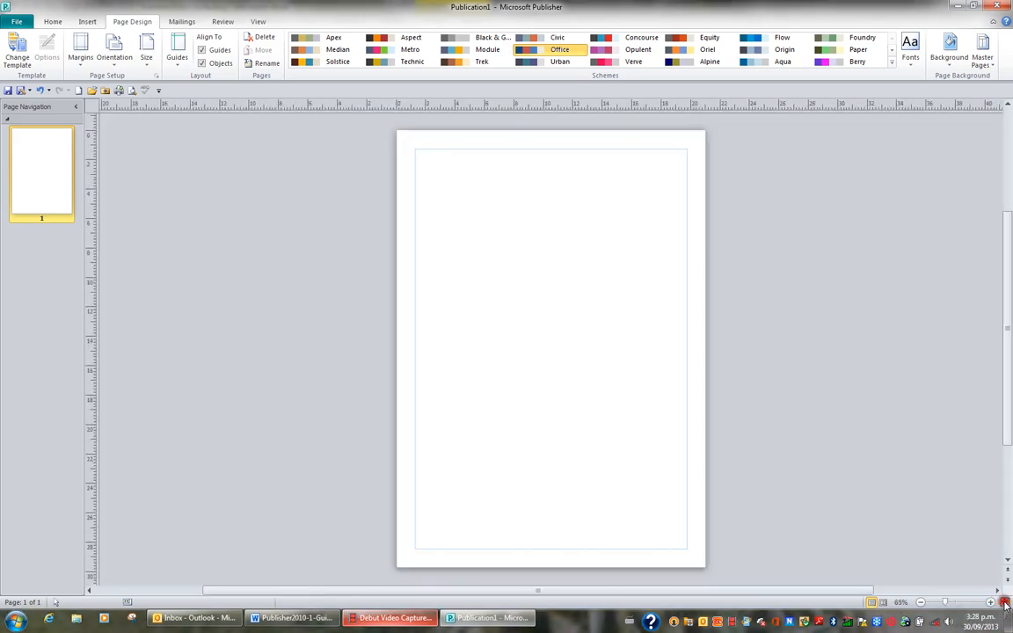
Switch from the whole-page view to 100% and toggle between the two magnifications, finishing at 100%.
click(986, 603)
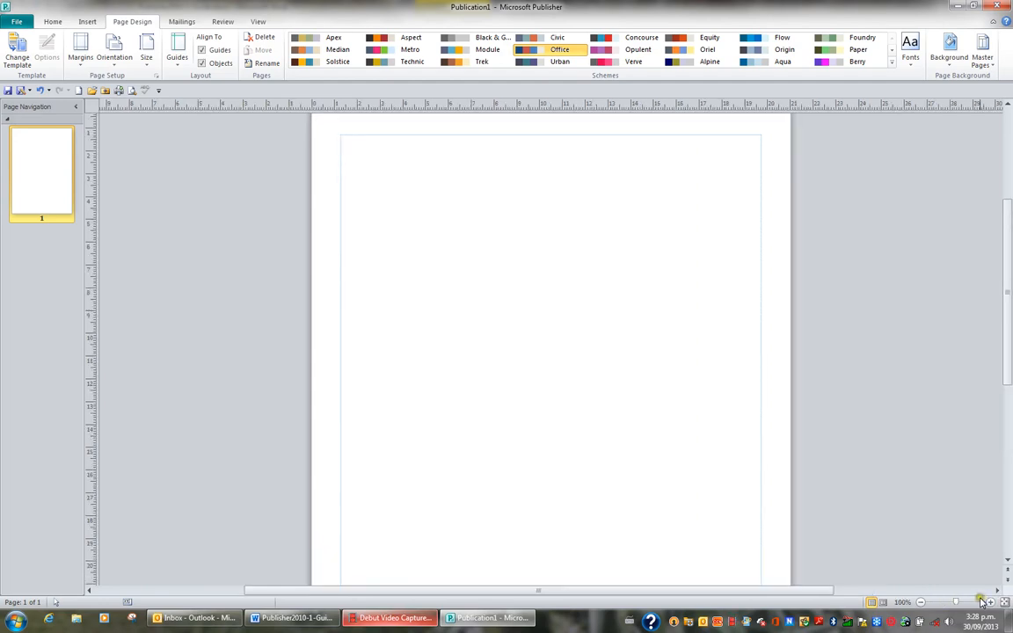
key(F9)
key(F9)
key(F9)
key(F9)
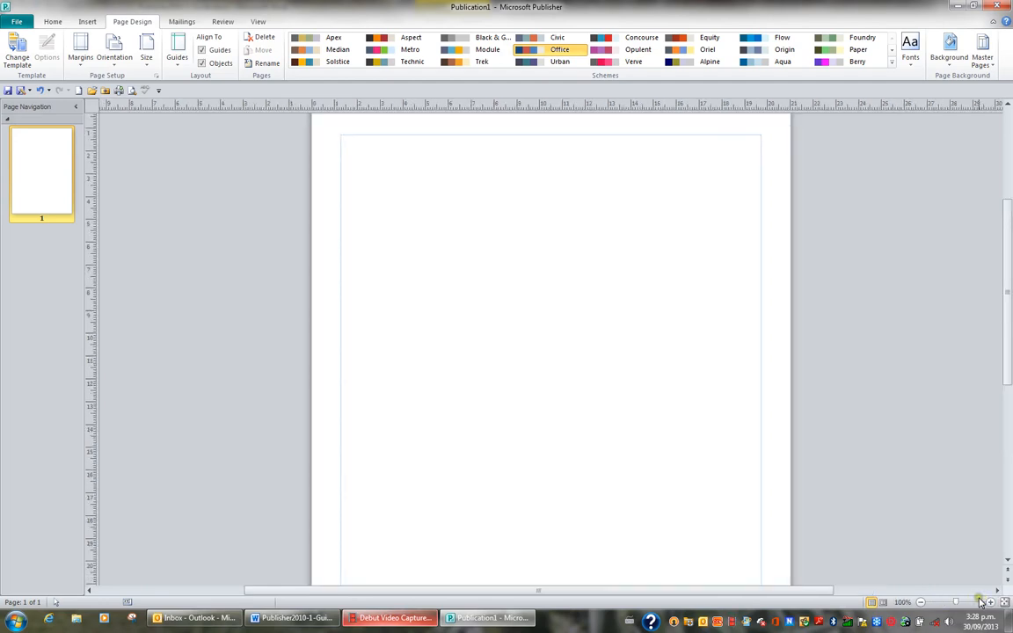